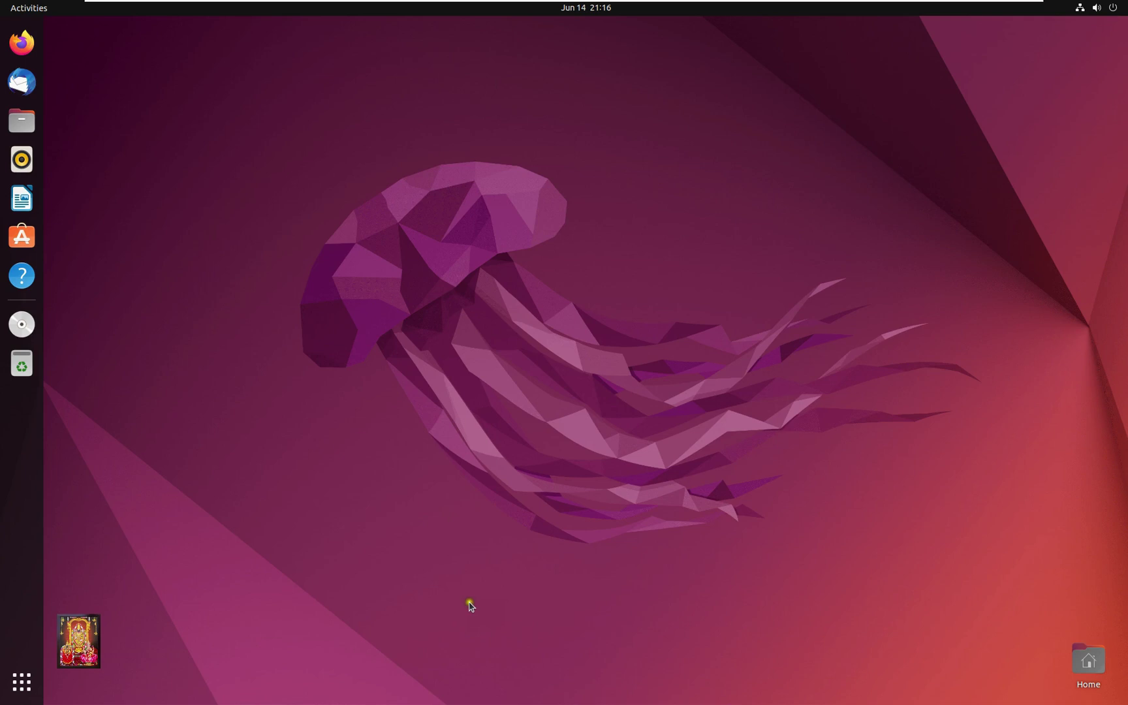
# Open Firefox and load the google.com homepage.
pyautogui.click(25, 49)
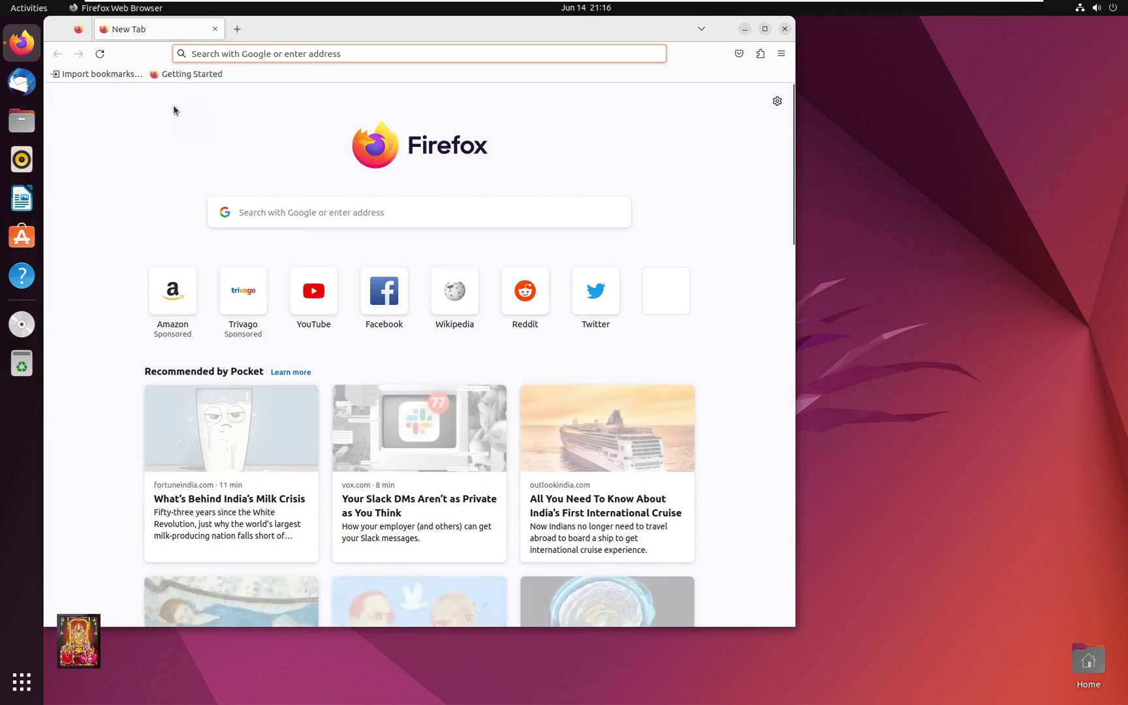
pyautogui.click(251, 54)
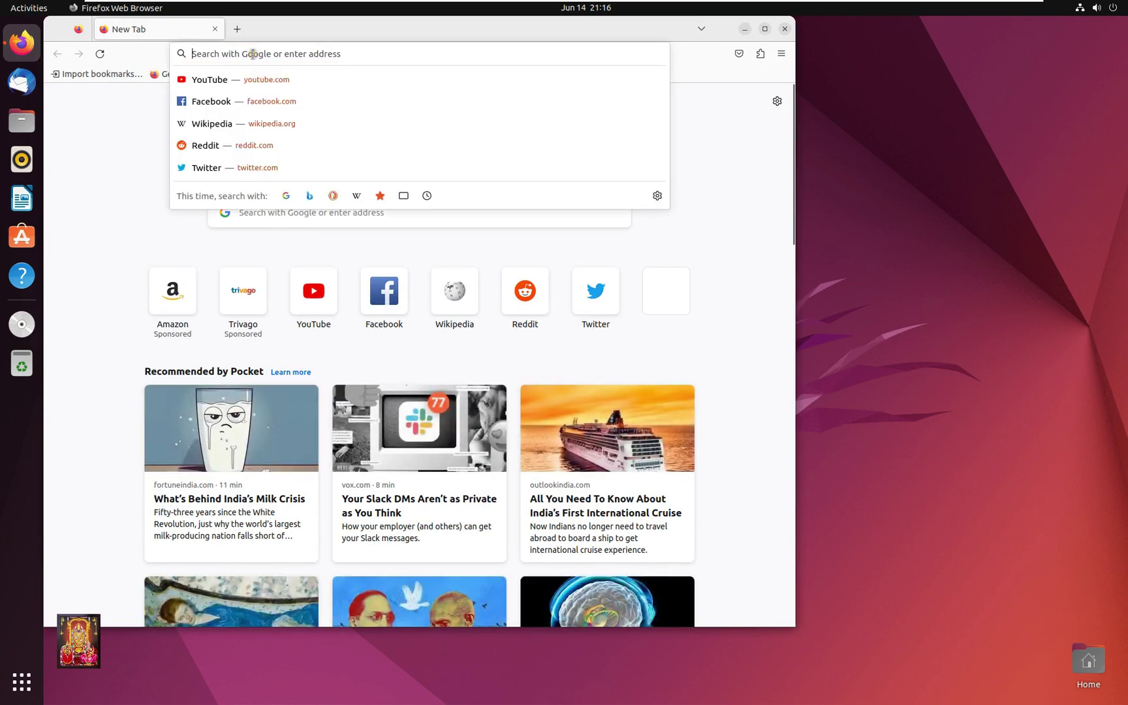
pyautogui.write('goog')
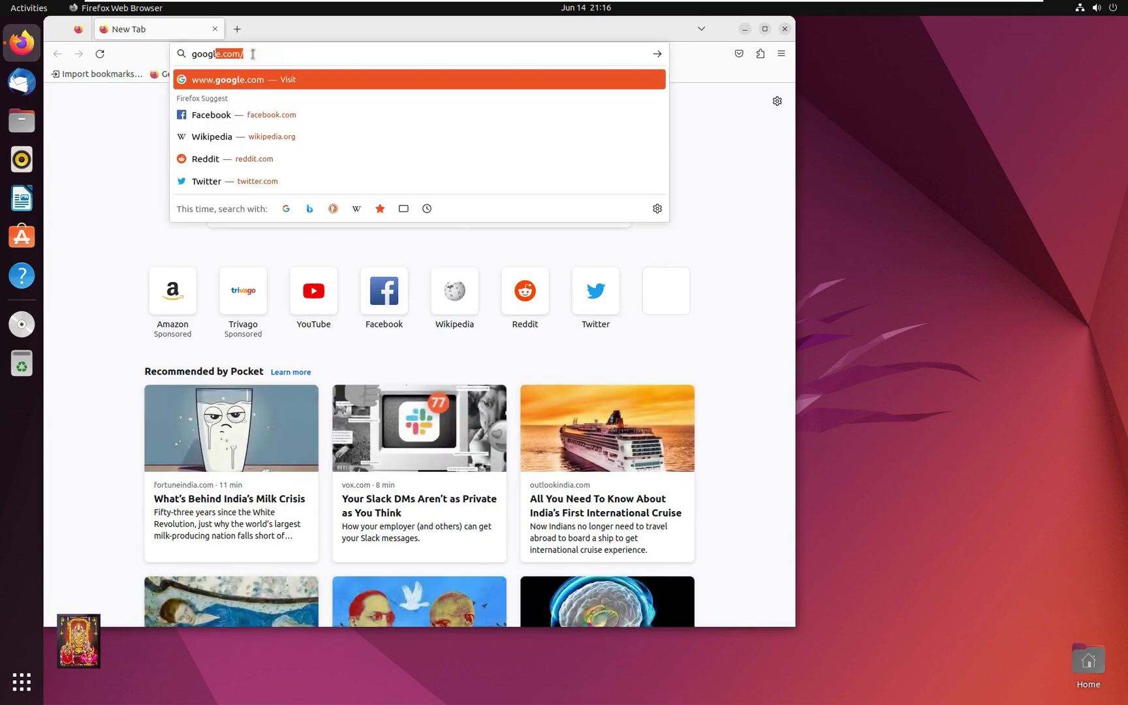
pyautogui.write('le')
pyautogui.press('Right')
pyautogui.press('Return')
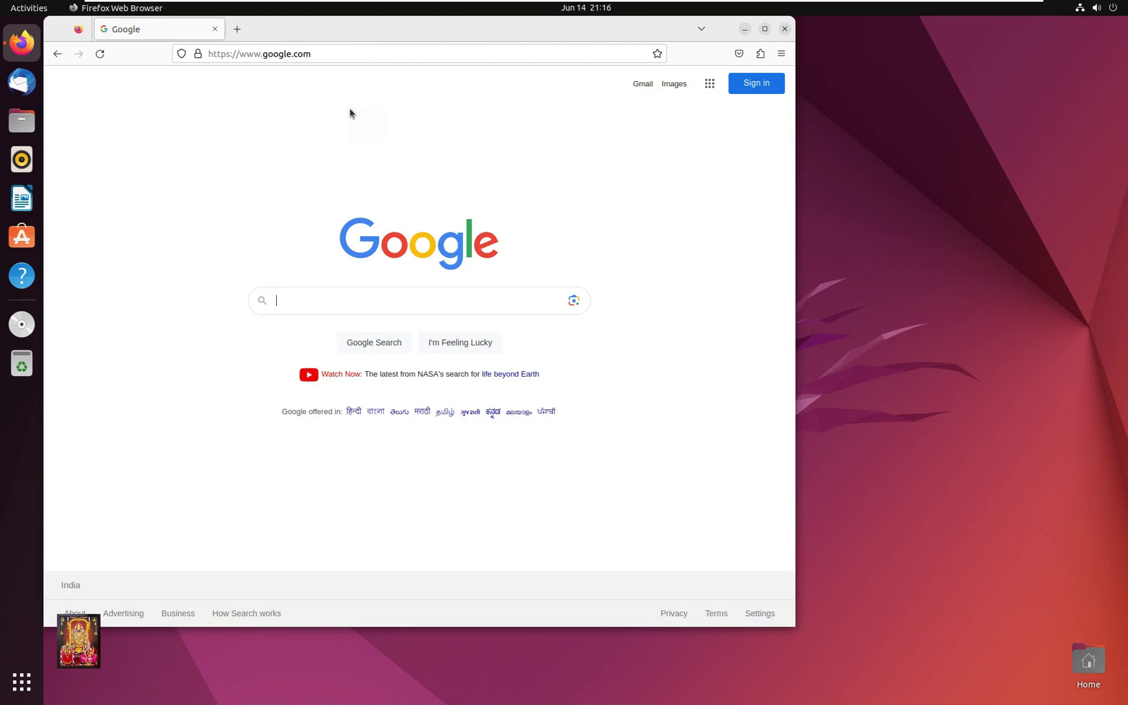
# Search Google for 'download crossover for linux' and maximize the browser window.
pyautogui.click(313, 305)
pyautogui.write('do')
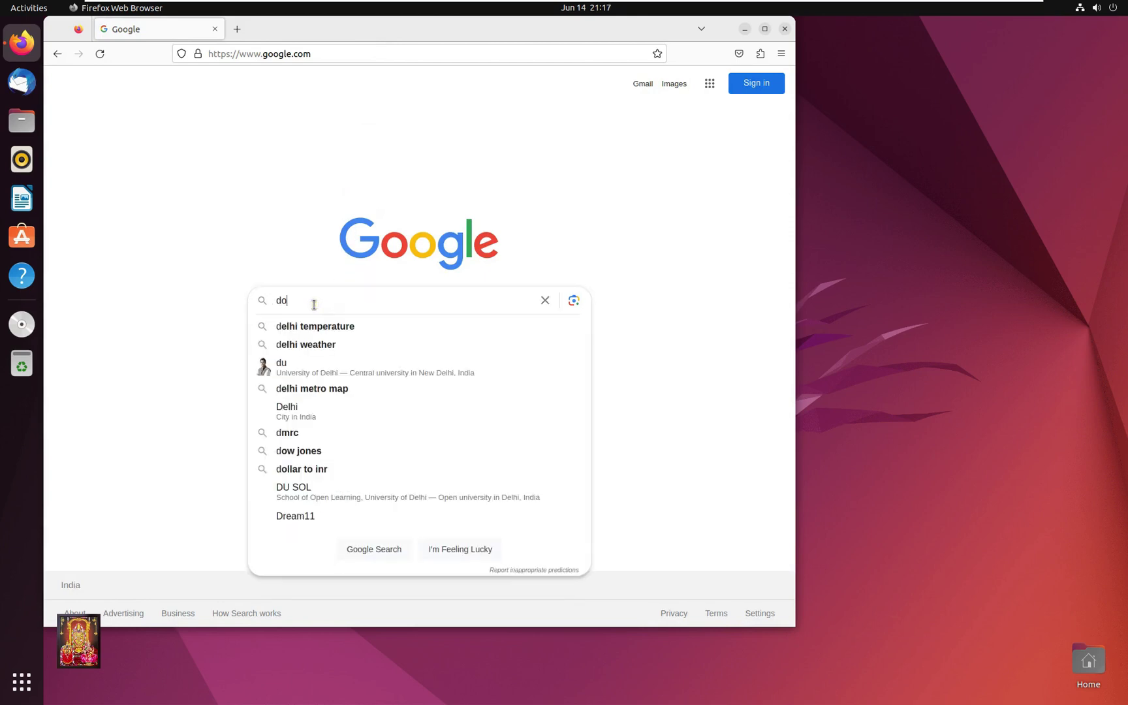
pyautogui.write('wnload cro')
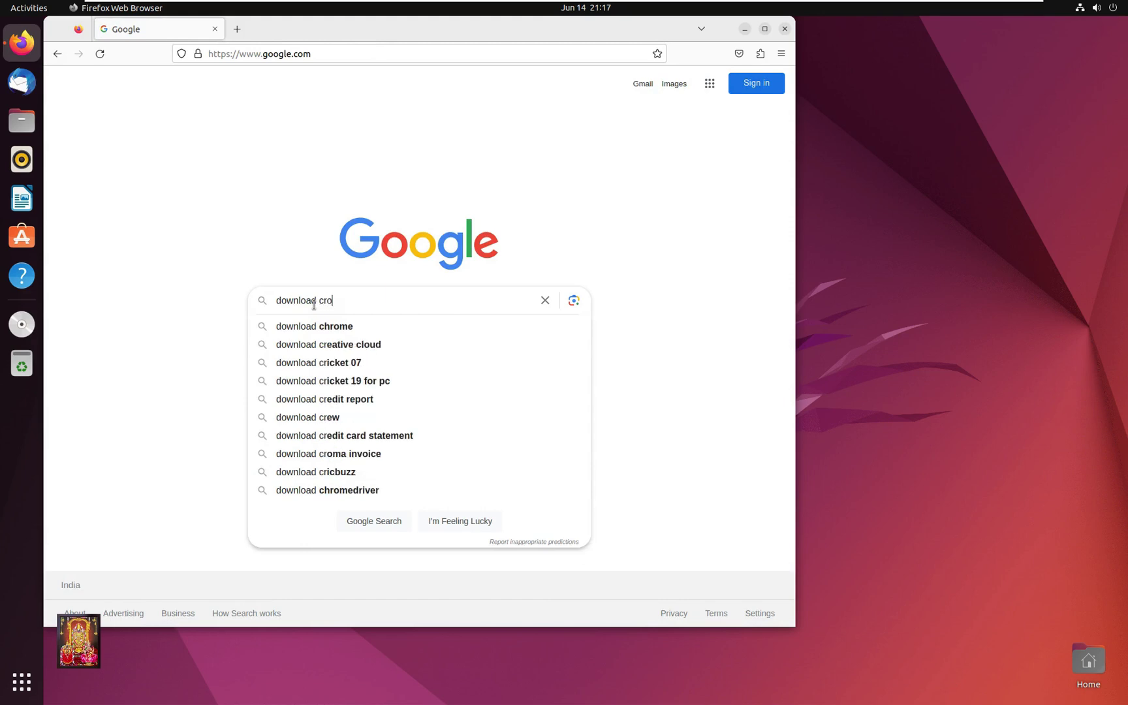
pyautogui.write('ssover fo')
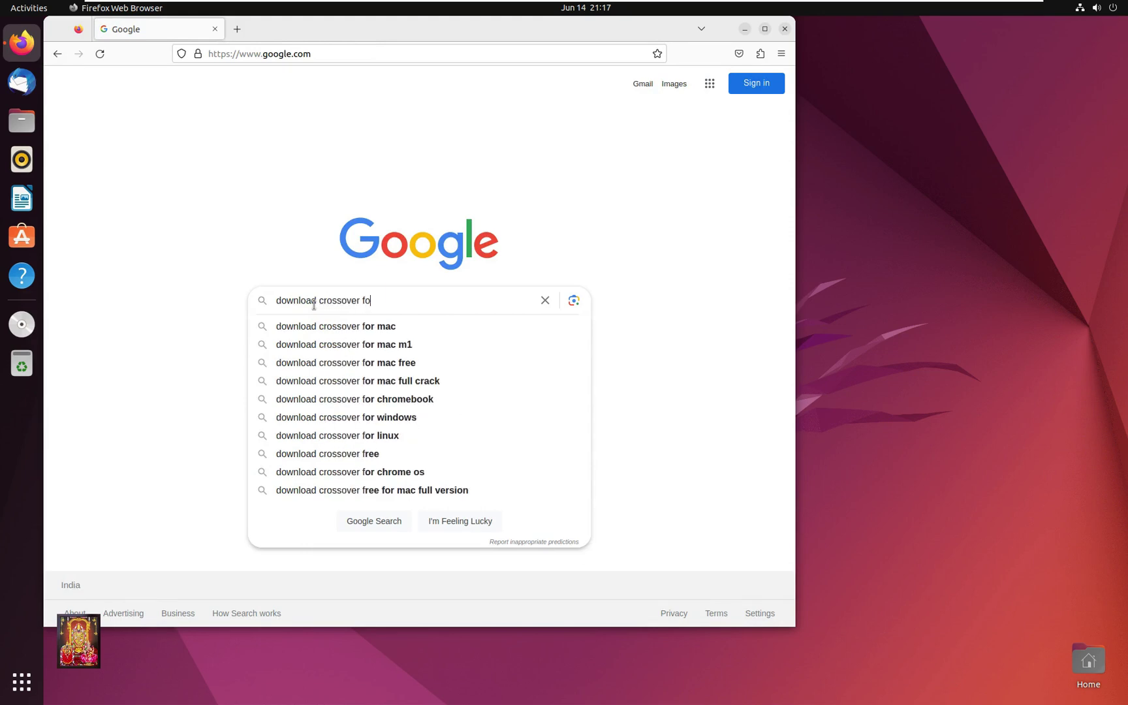
pyautogui.write('r linux')
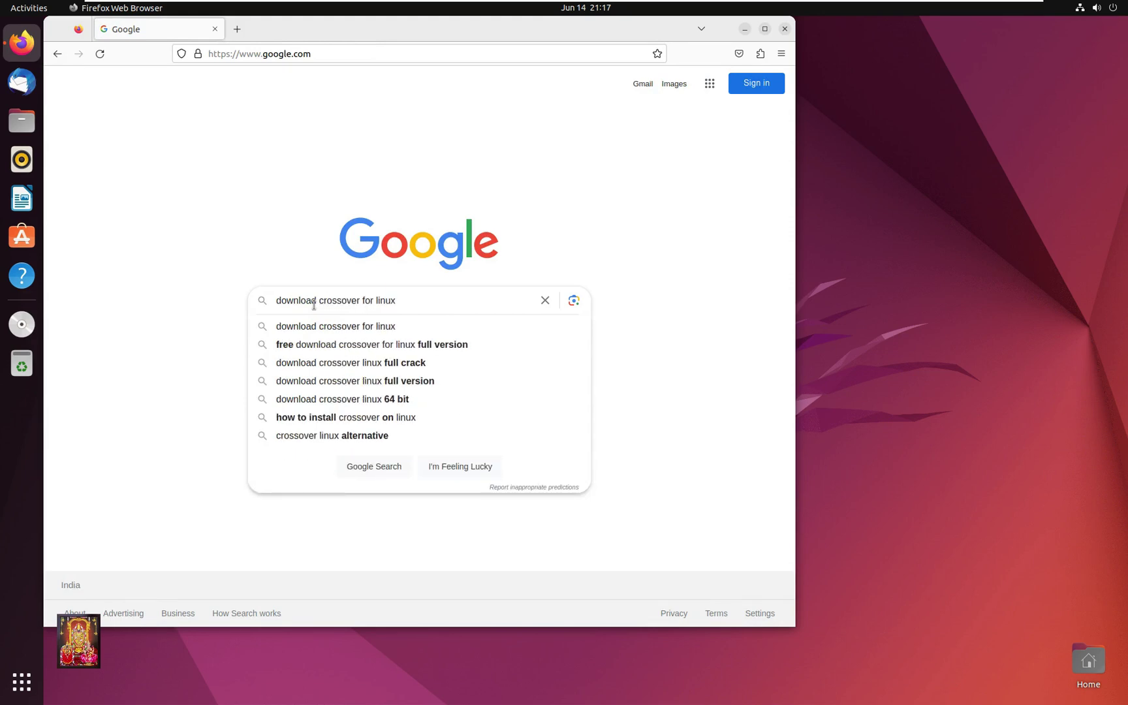
pyautogui.press('Return')
pyautogui.press('super+Up')
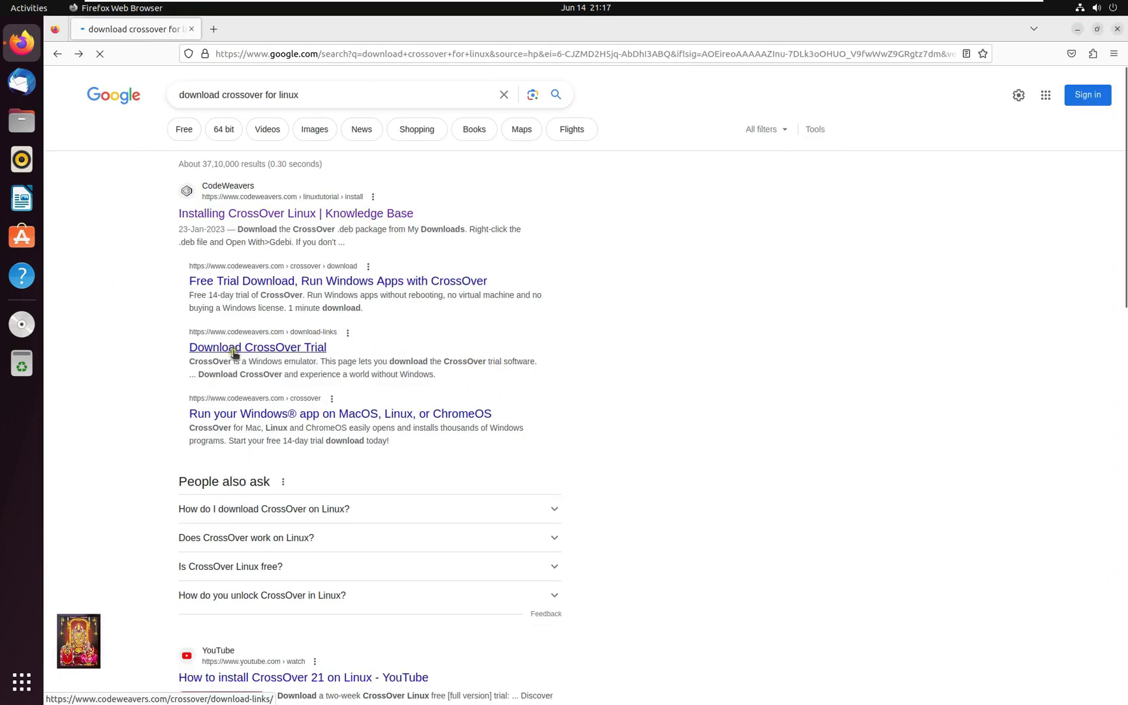
# Download the CrossOver trial .deb for Ubuntu/Debian-based Linux, then close Firefox.
pyautogui.click(262, 356)
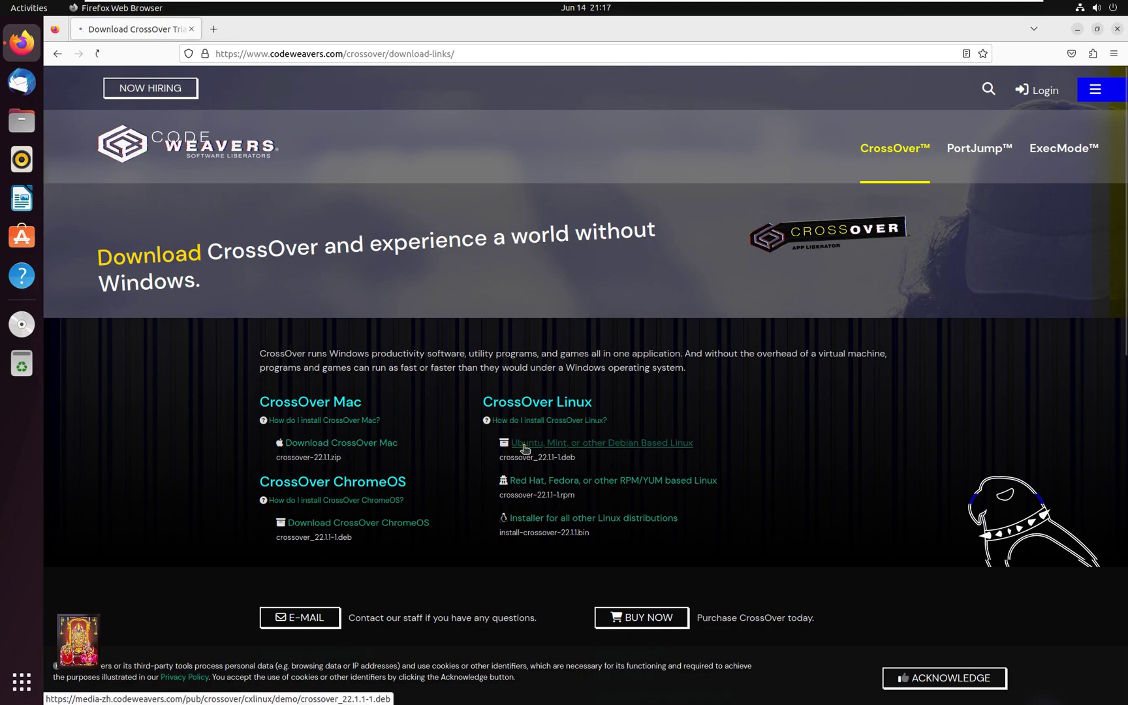
pyautogui.click(557, 448)
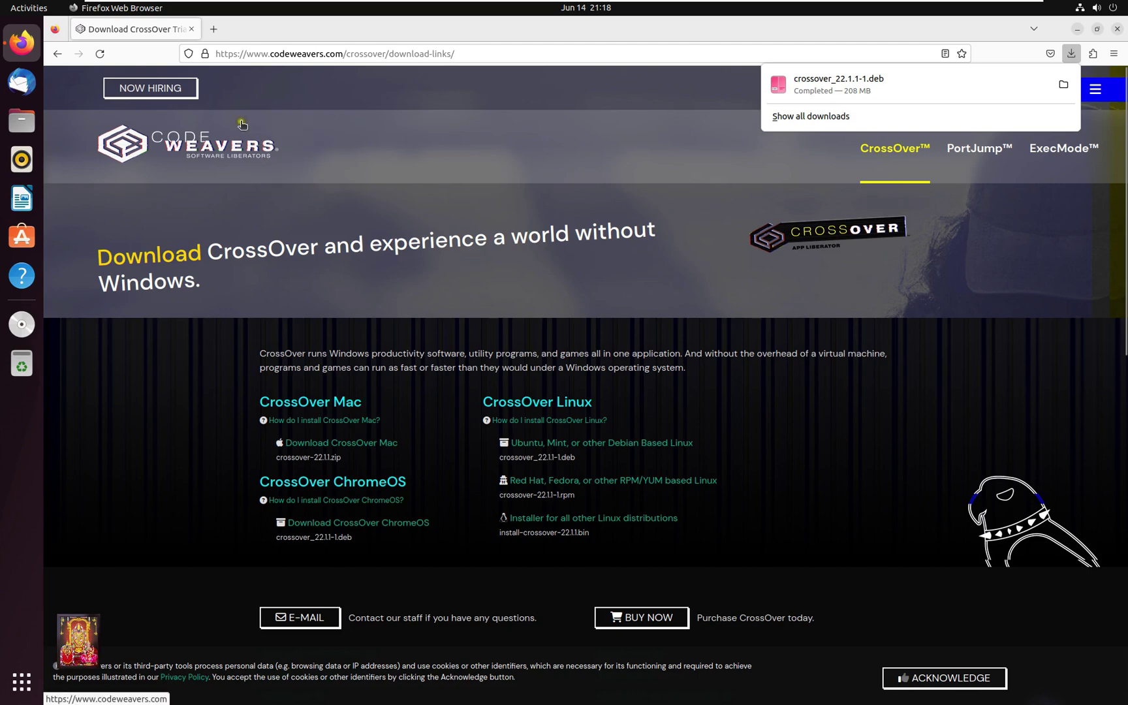
pyautogui.click(1117, 32)
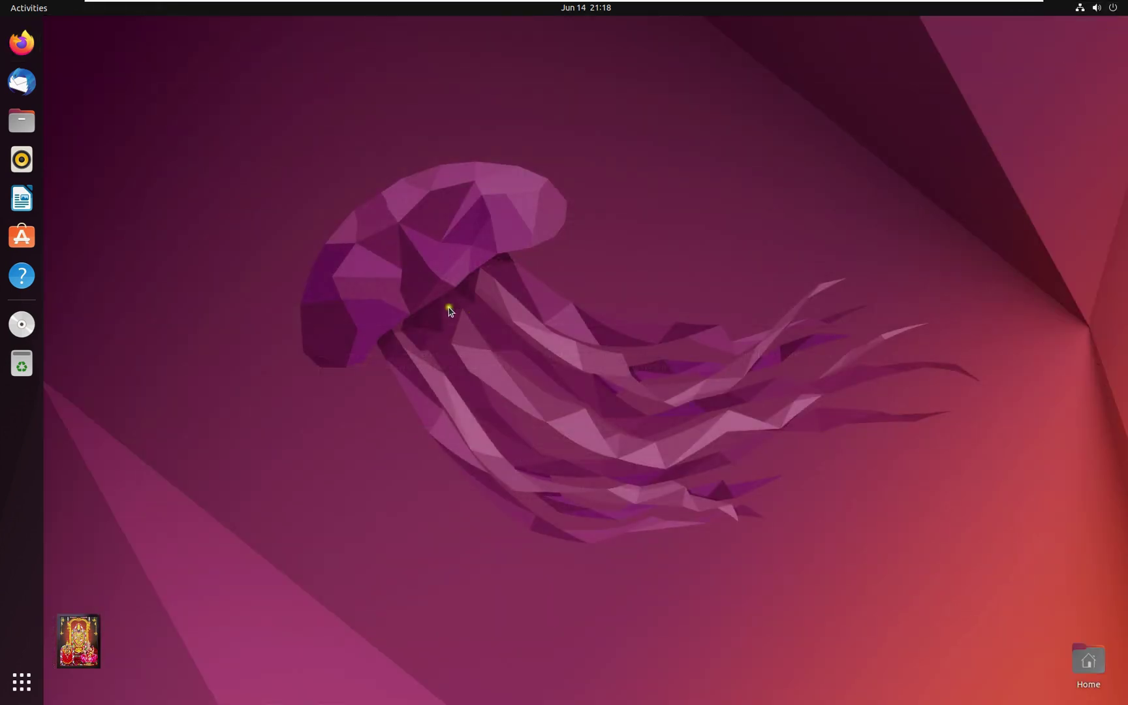
# Open a Terminal in the Desktop folder, enlarge its text twice and centre the window.
pyautogui.rightClick(211, 135)
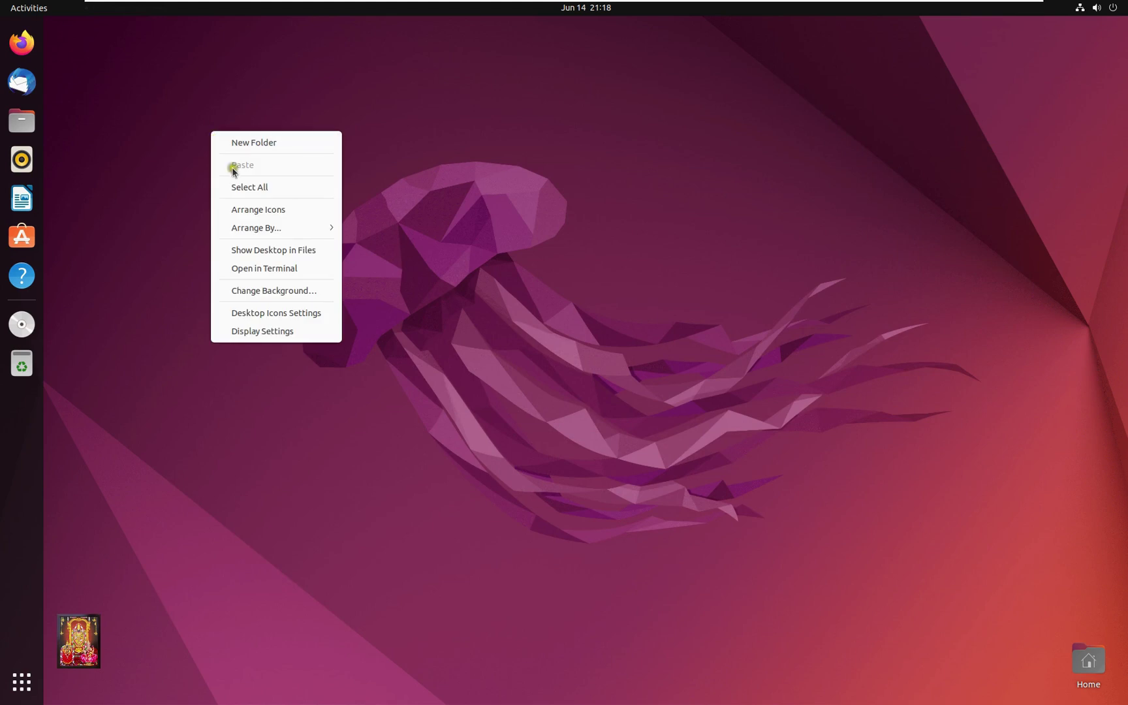
pyautogui.click(259, 271)
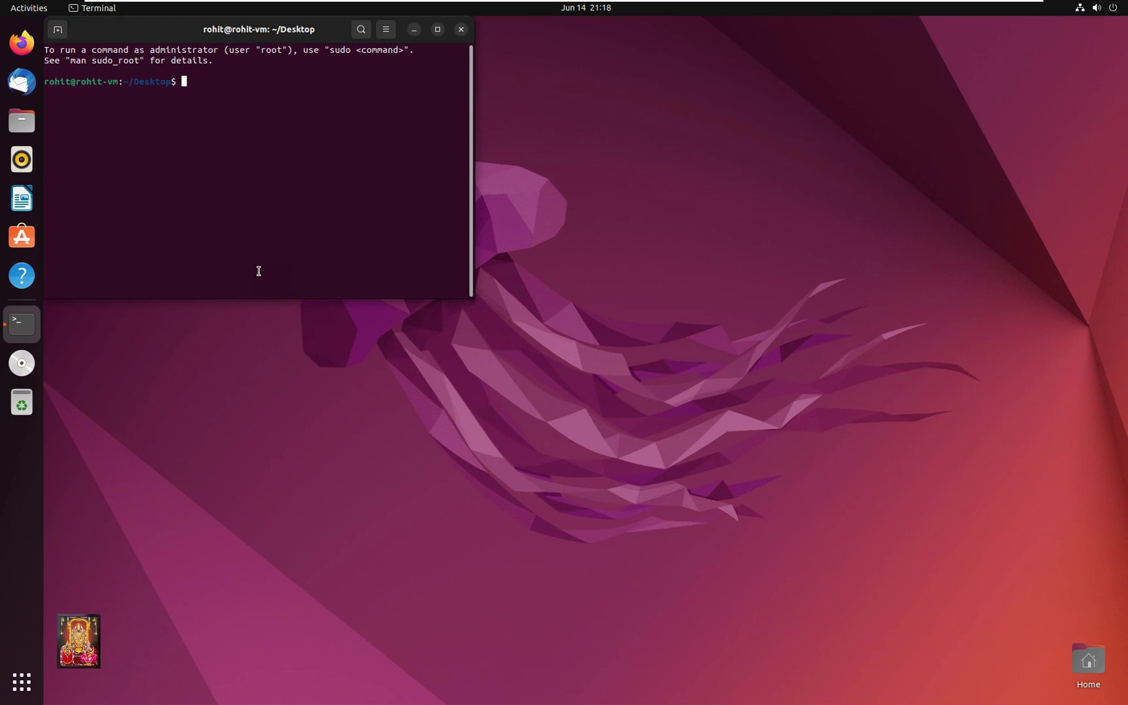
pyautogui.hotkey('ctrl', '+')
pyautogui.hotkey('ctrl', '+')
pyautogui.hotkey('ctrl', '+')
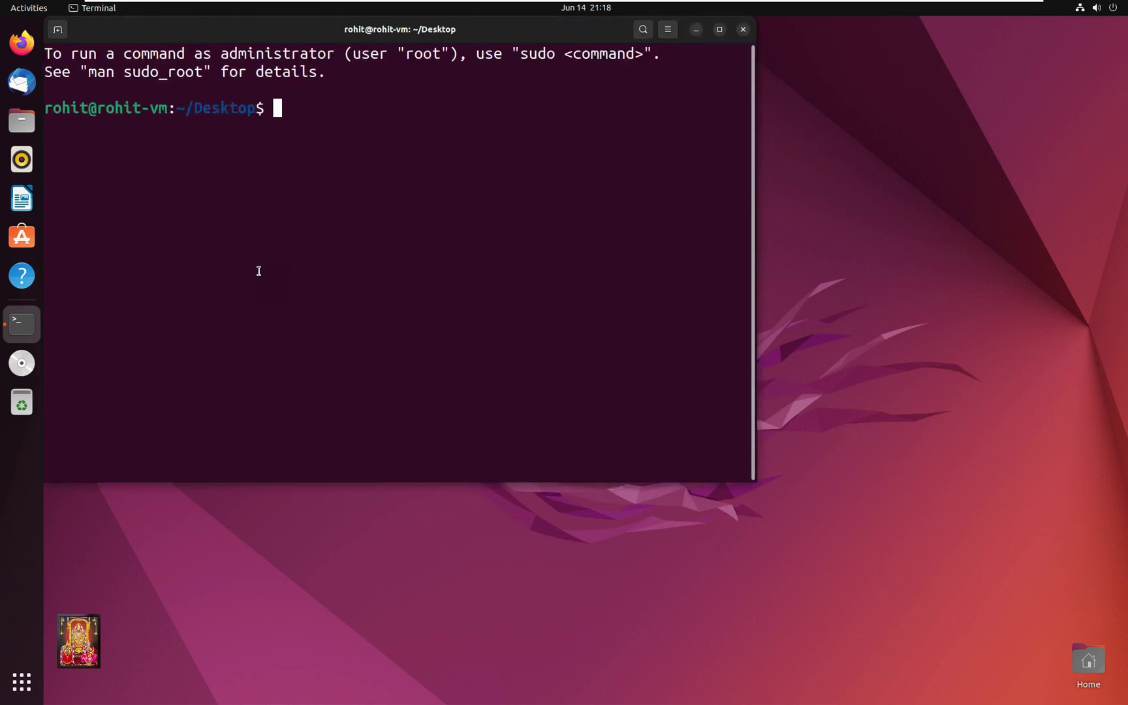
pyautogui.hotkey('ctrl', '+')
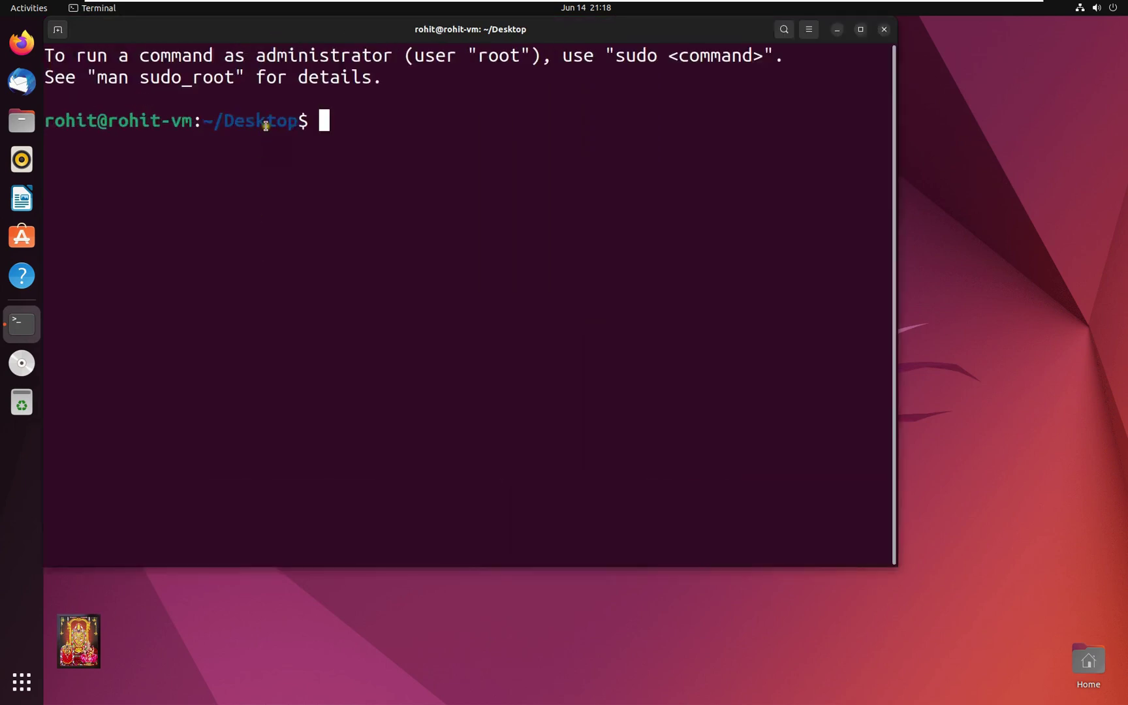
pyautogui.moveTo(265, 36); pyautogui.dragTo(340, 76)
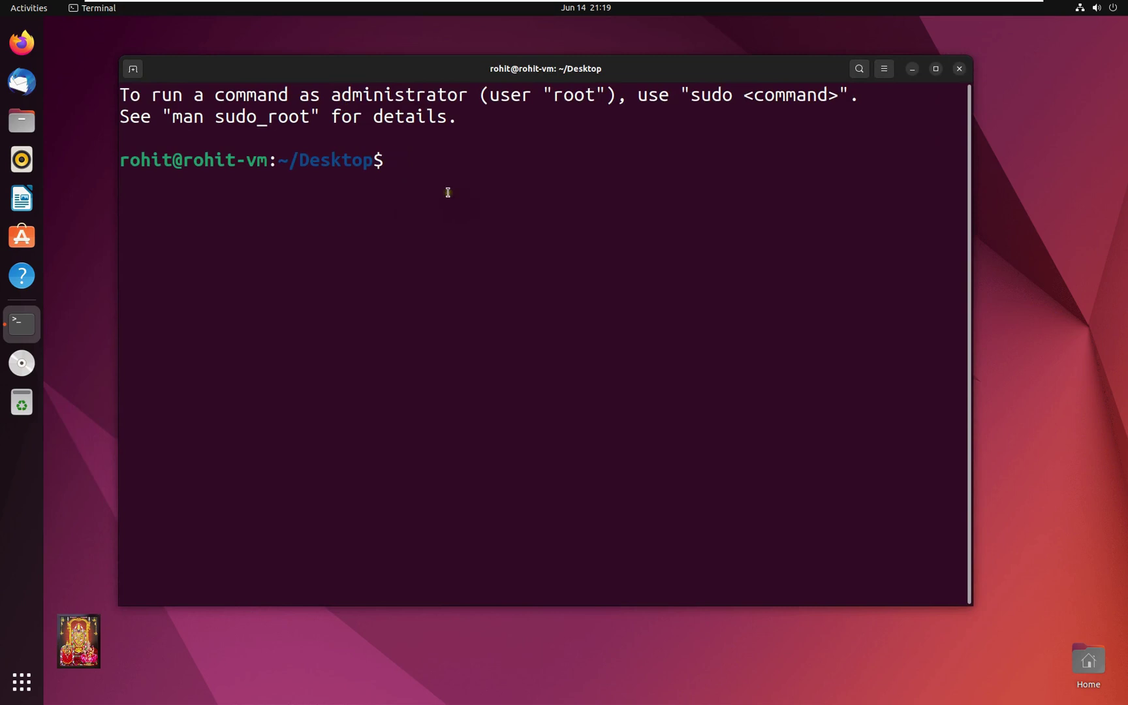
pyautogui.write('cd\\')
# List the home folder, then enter Downloads and list it to reveal crossover_22.1.1-1.deb.
pyautogui.press('Return')
pyautogui.press('Return')
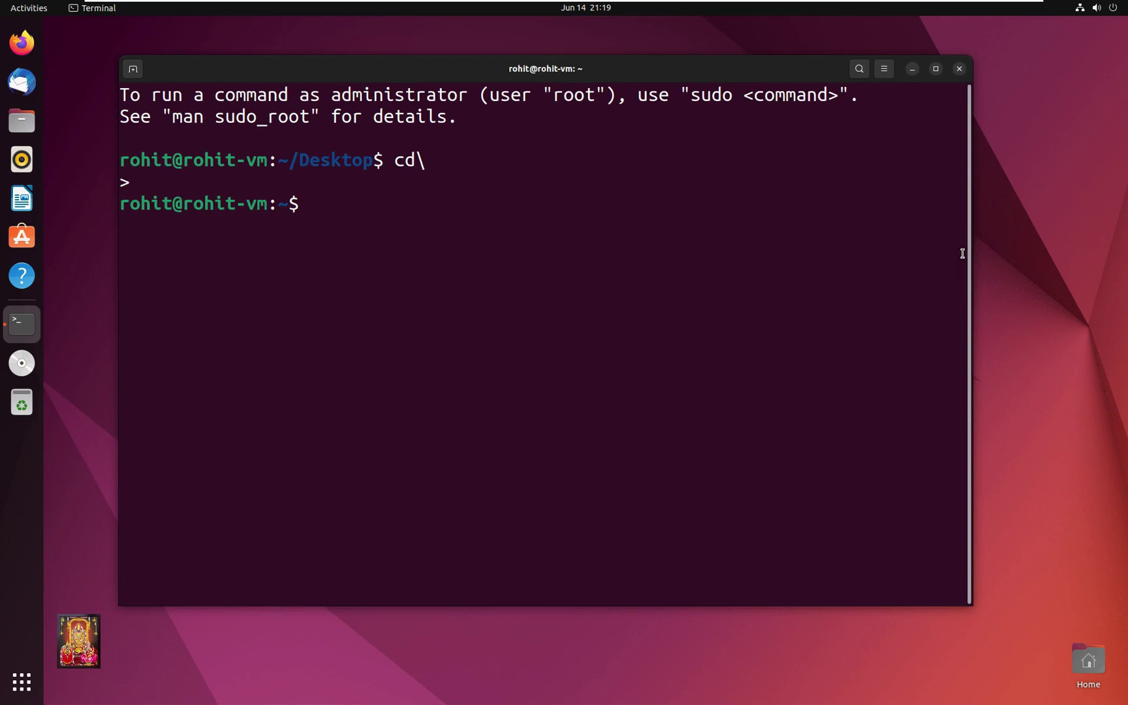
pyautogui.write('ls')
pyautogui.press('Return')
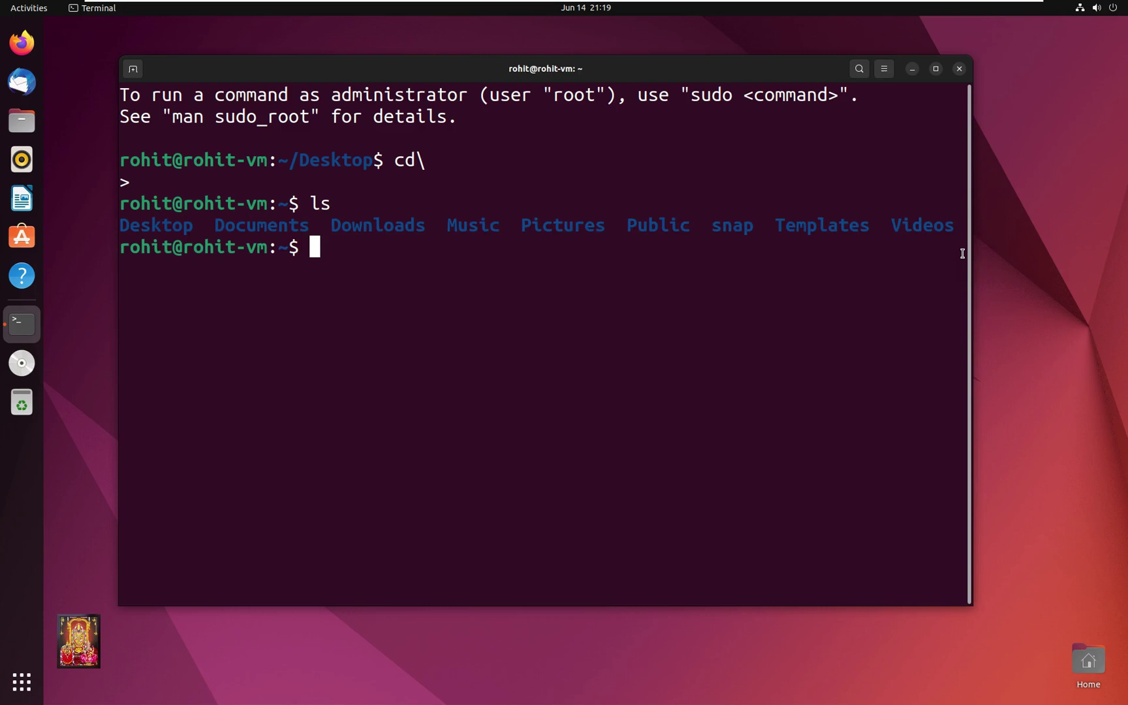
pyautogui.write('cd ')
pyautogui.write('Do')
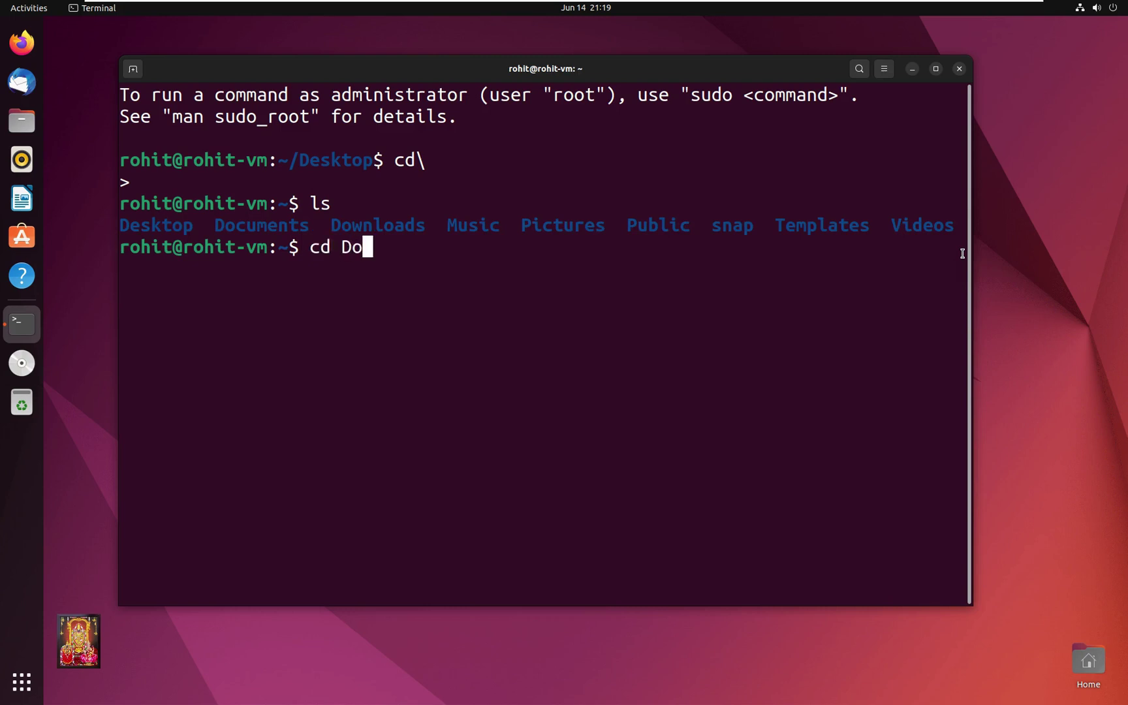
pyautogui.write('wnloa')
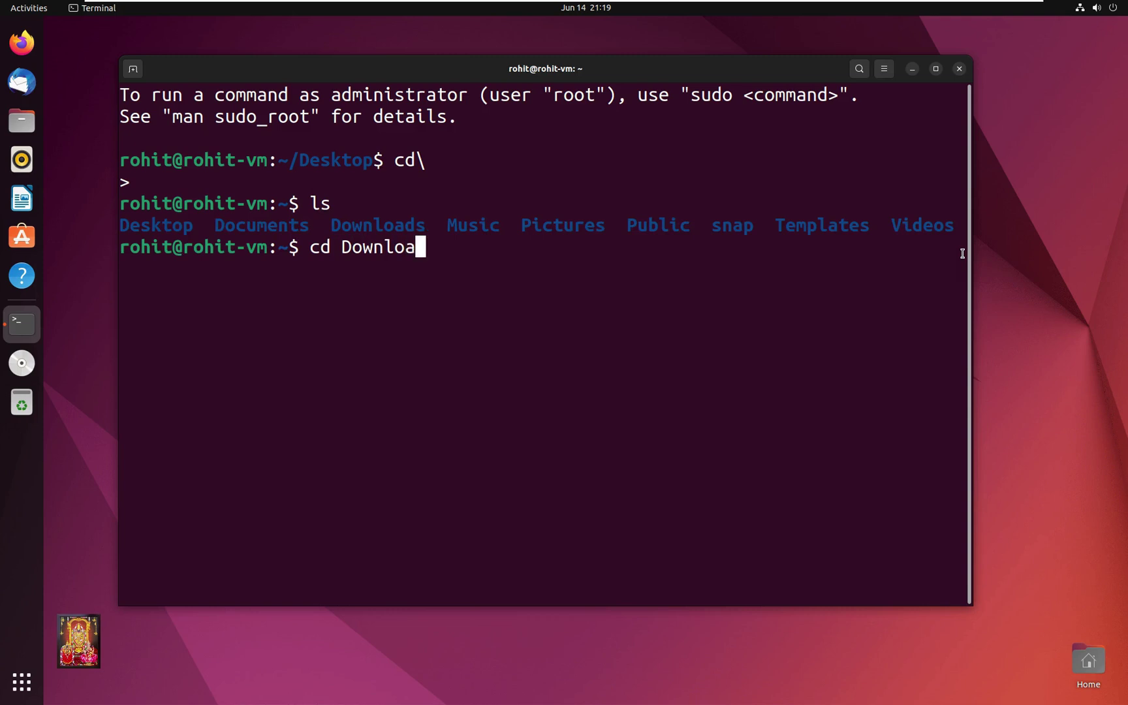
pyautogui.write('ds')
pyautogui.press('Return')
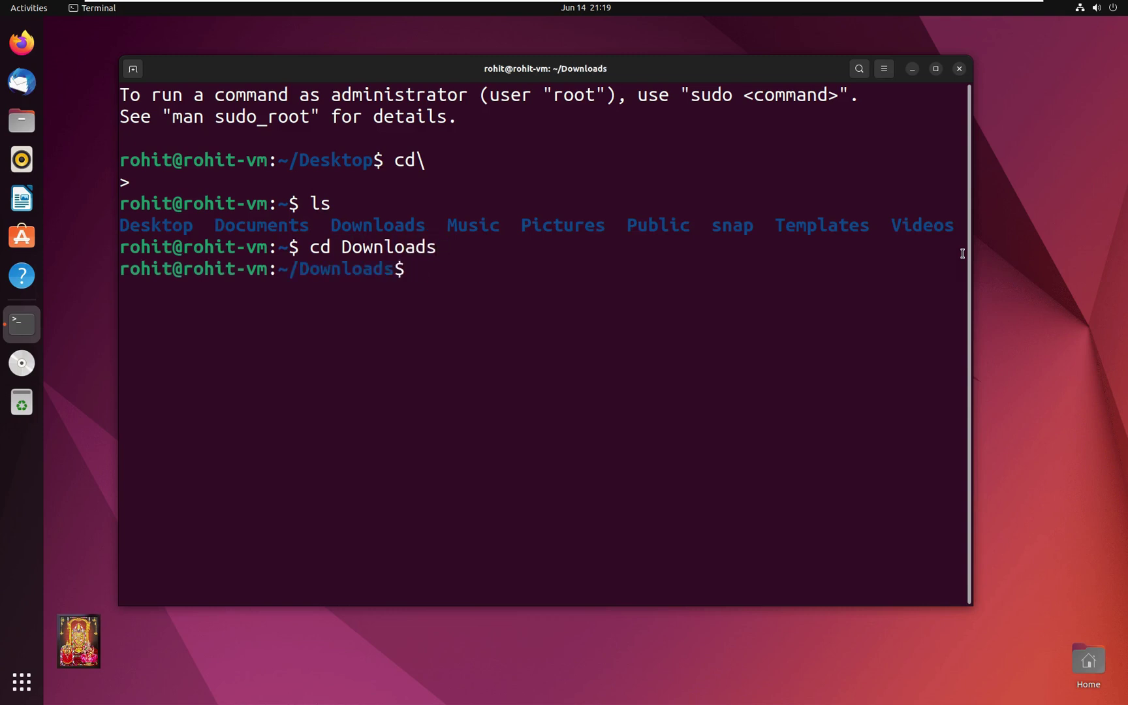
pyautogui.write('ls')
pyautogui.press('Return')
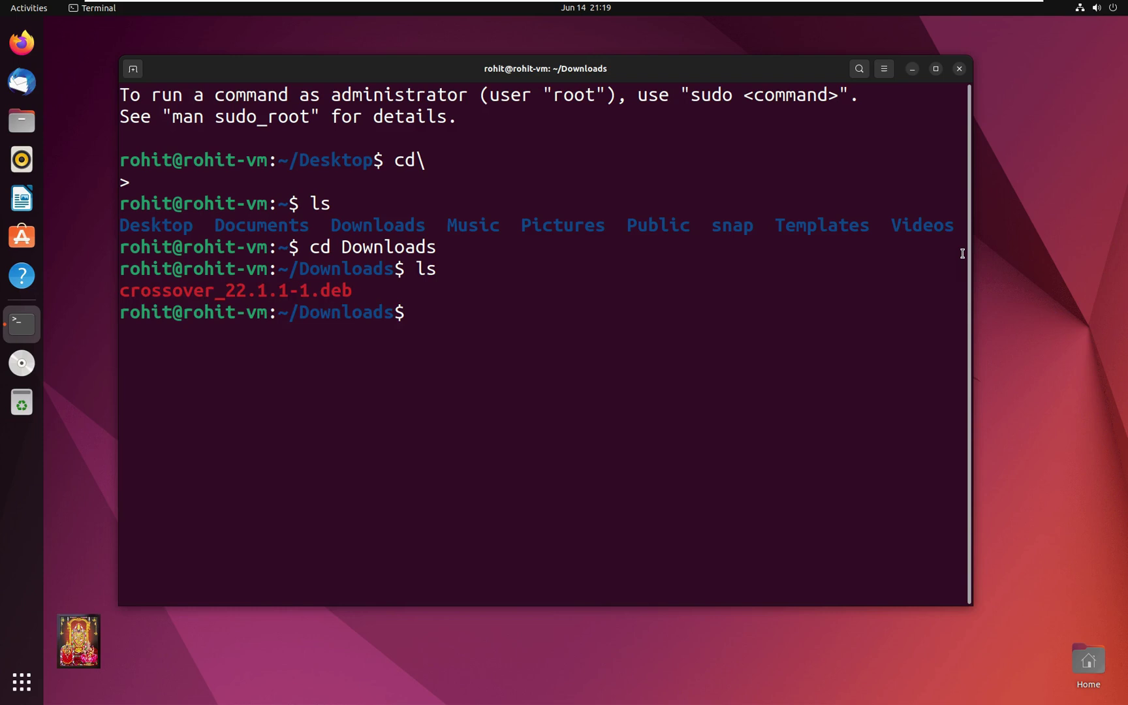
pyautogui.write('su')
pyautogui.write('do a')
pyautogui.write('pt ins')
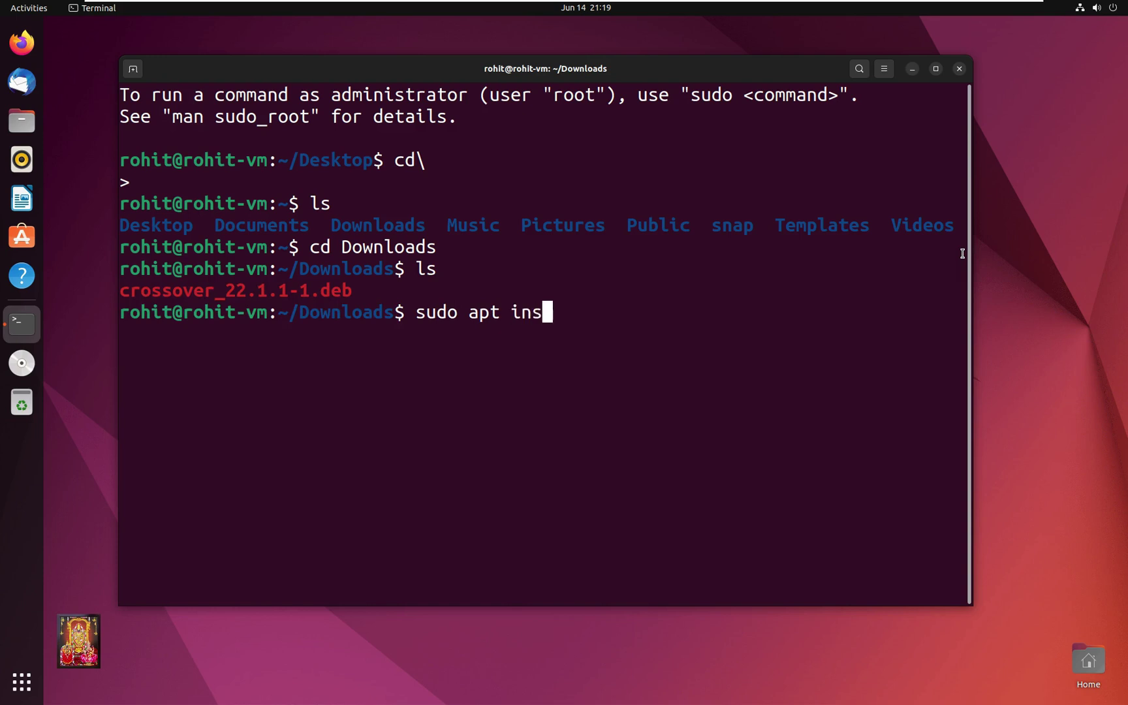
pyautogui.write('tall ')
pyautogui.write('./')
# Copy the crossover_22.1.1-1.deb file name and paste it after 'sudo apt install ./'.
pyautogui.moveTo(121, 290); pyautogui.dragTo(351, 293)
pyautogui.rightClick(351, 292)
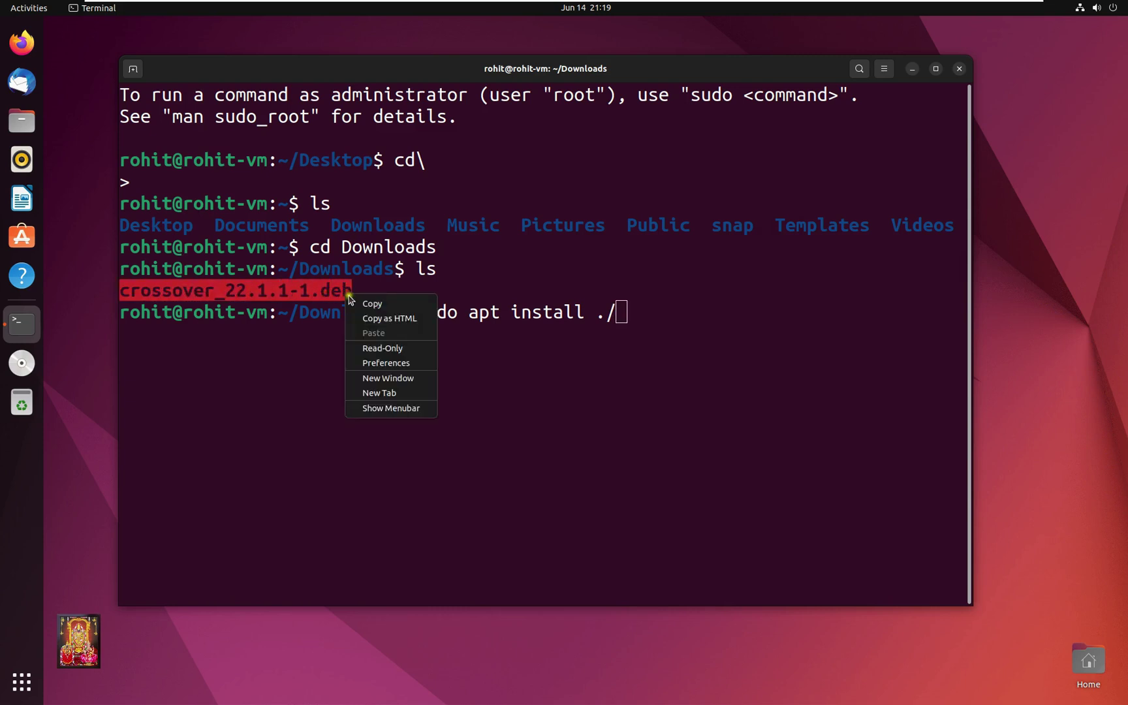
pyautogui.click(374, 305)
pyautogui.rightClick(622, 316)
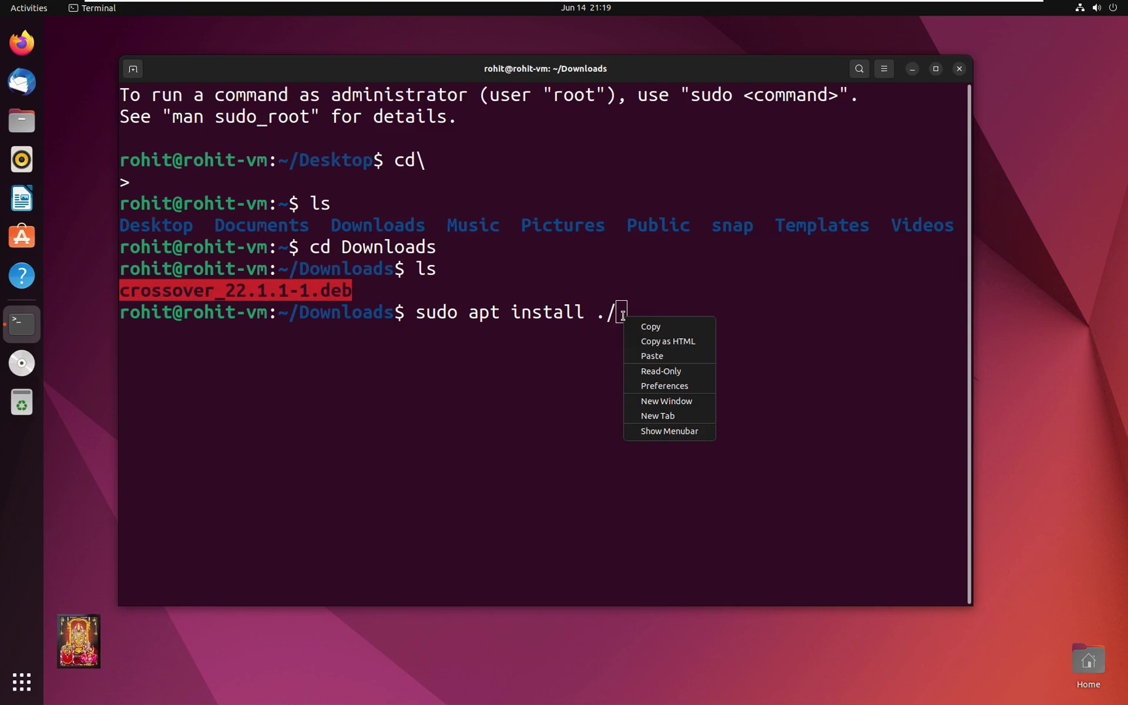
pyautogui.click(661, 356)
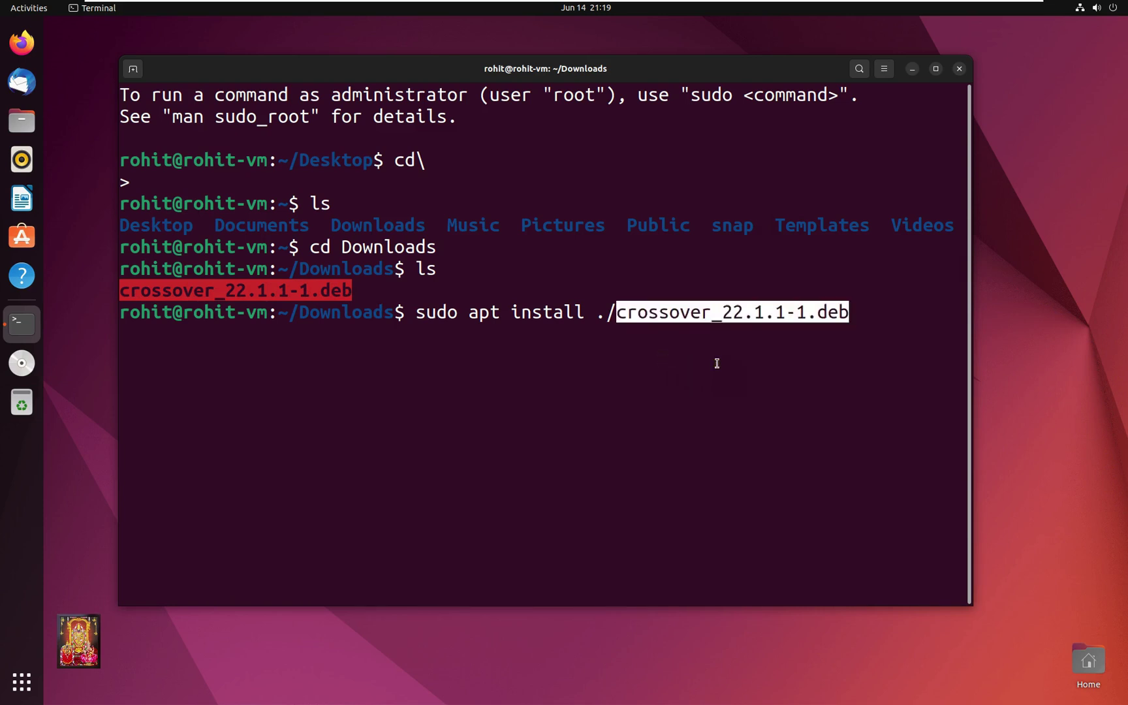
# Run the sudo apt install command and enter the administrator password.
pyautogui.press('Right')
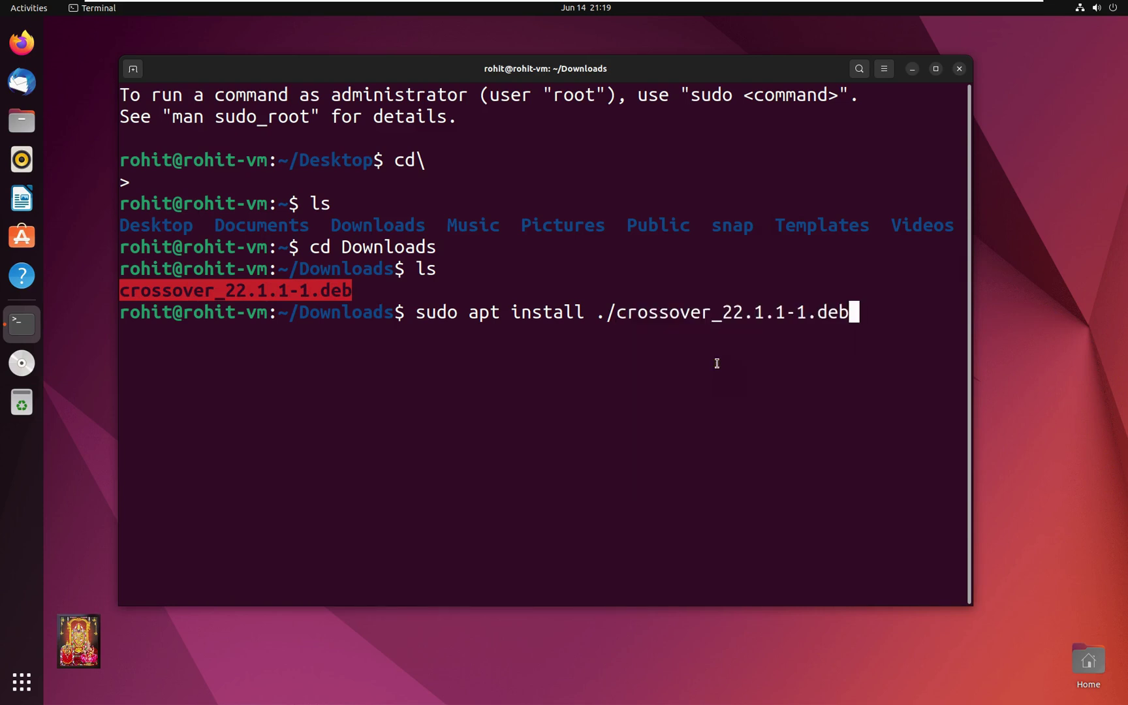
pyautogui.press('Return')
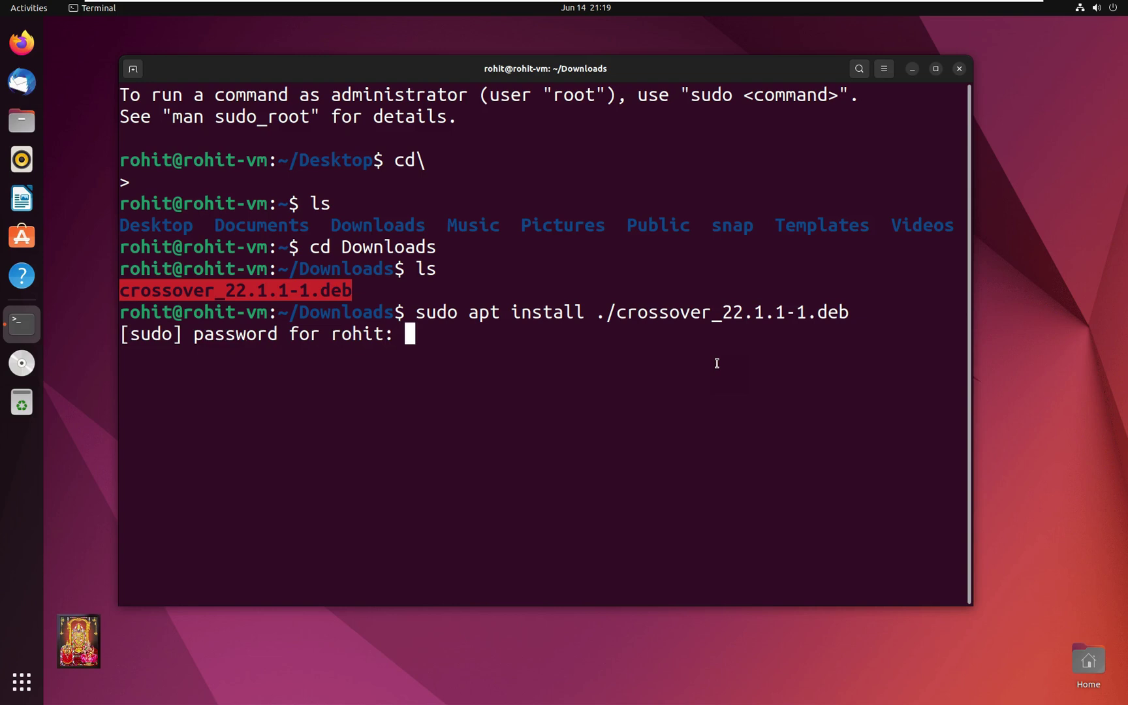
pyautogui.press('Return')
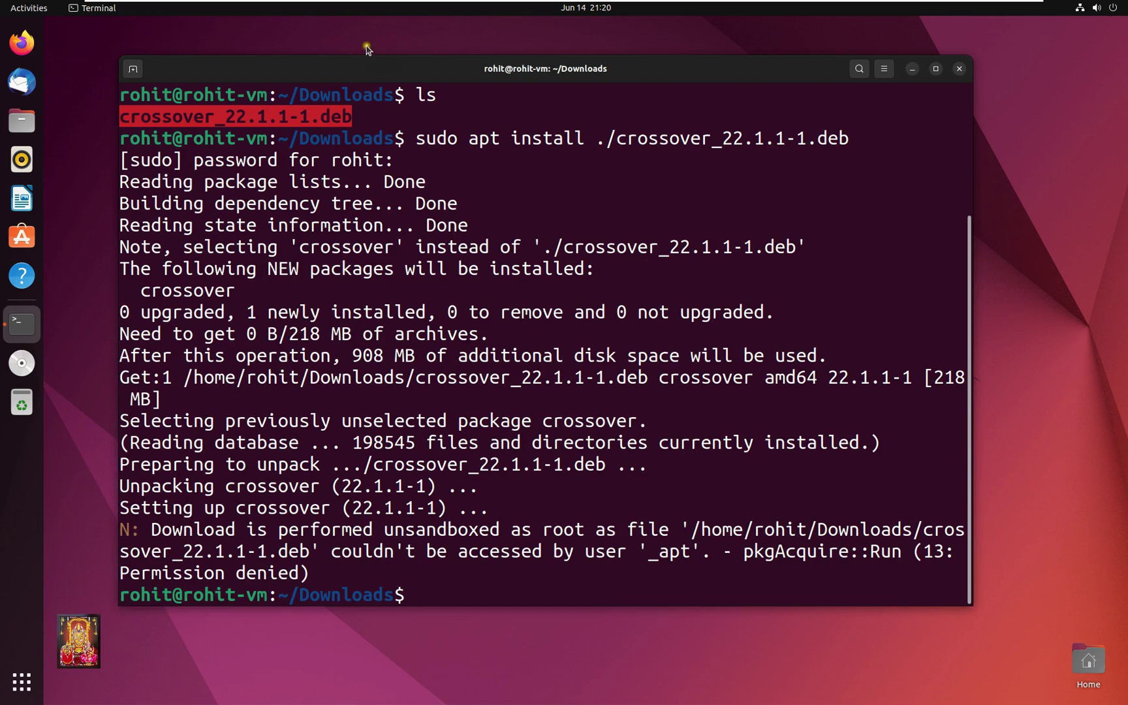
# Close Terminal and show the second page of the applications grid.
pyautogui.click(960, 69)
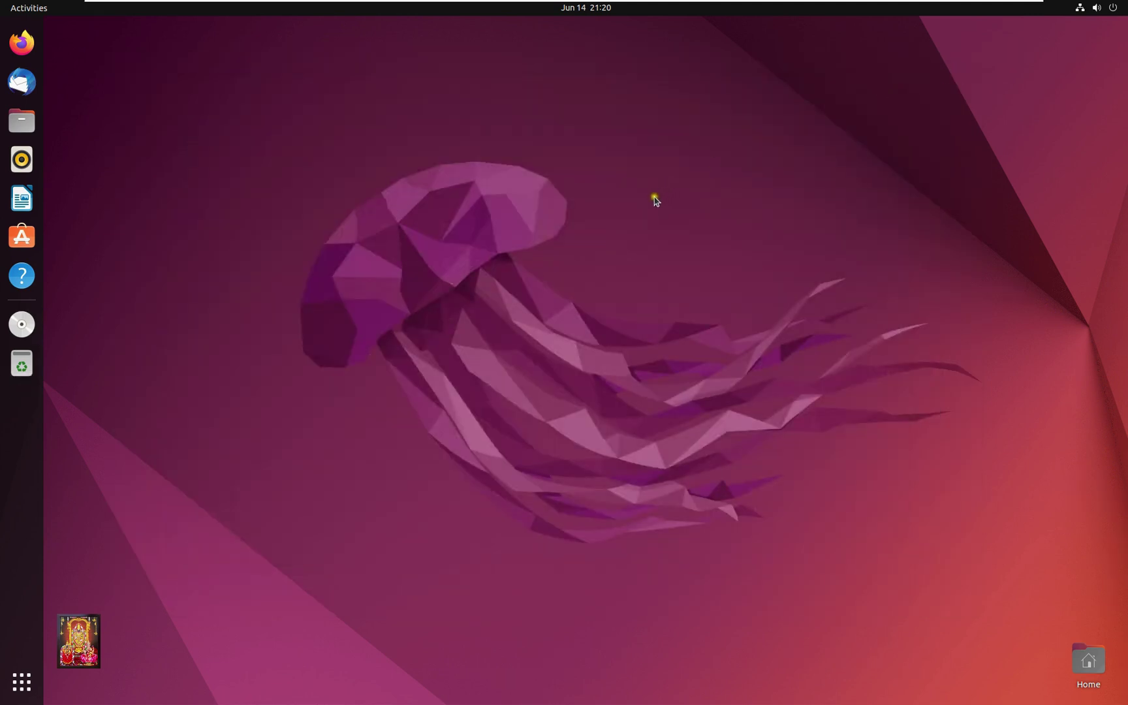
pyautogui.click(28, 690)
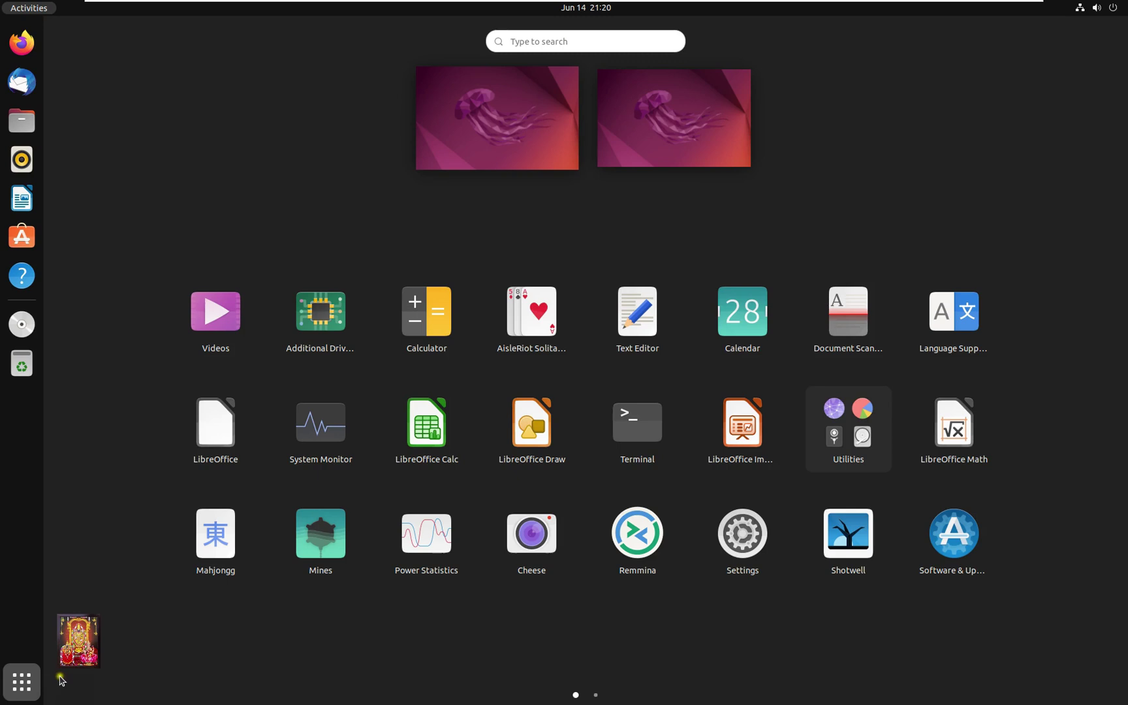
pyautogui.click(594, 695)
pyautogui.click(595, 695)
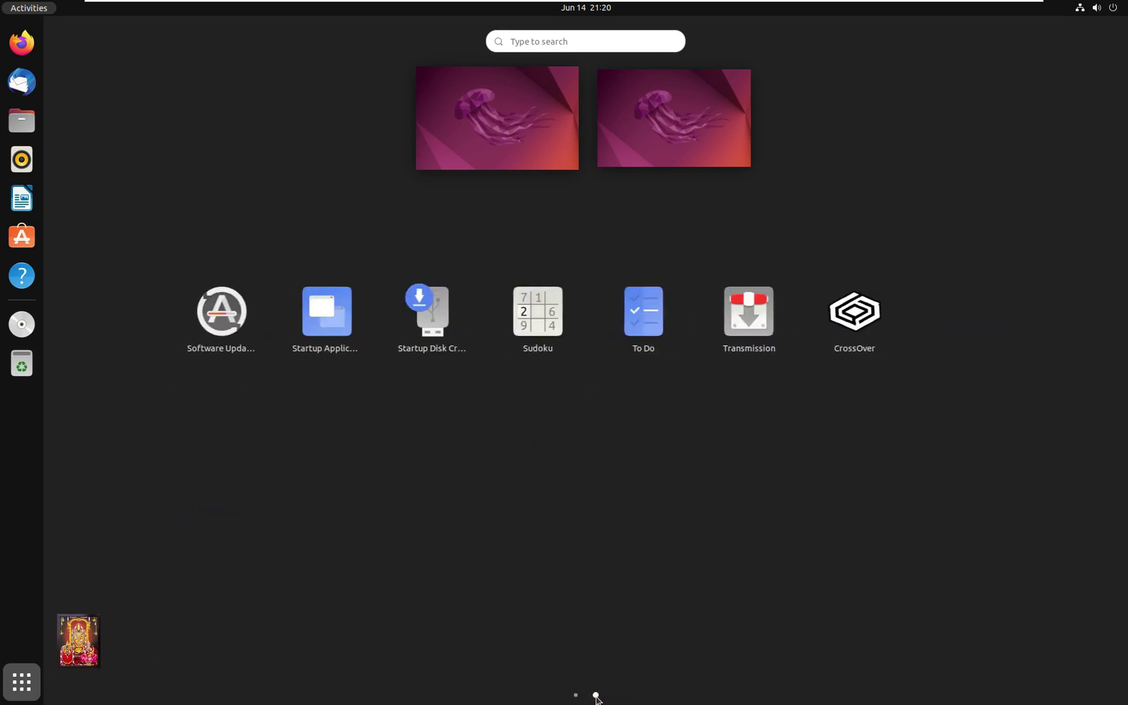
# Launch CrossOver and open the Tally Prime details page.
pyautogui.click(833, 321)
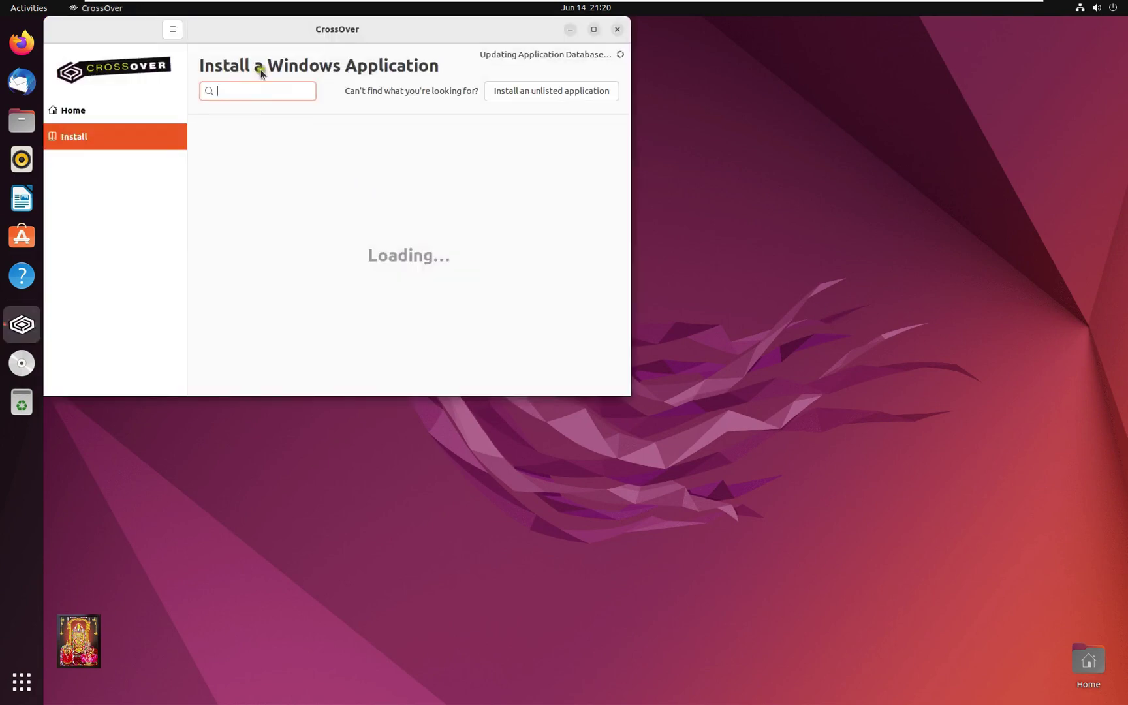
pyautogui.moveTo(270, 36); pyautogui.dragTo(305, 44)
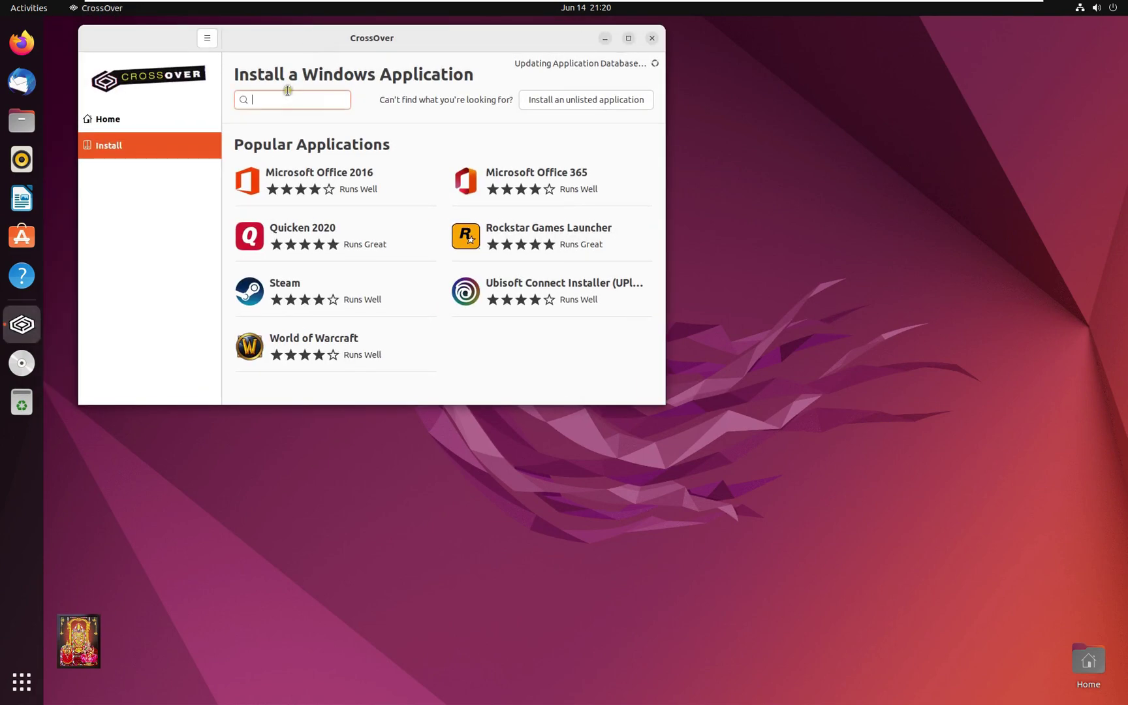
pyautogui.write('tally')
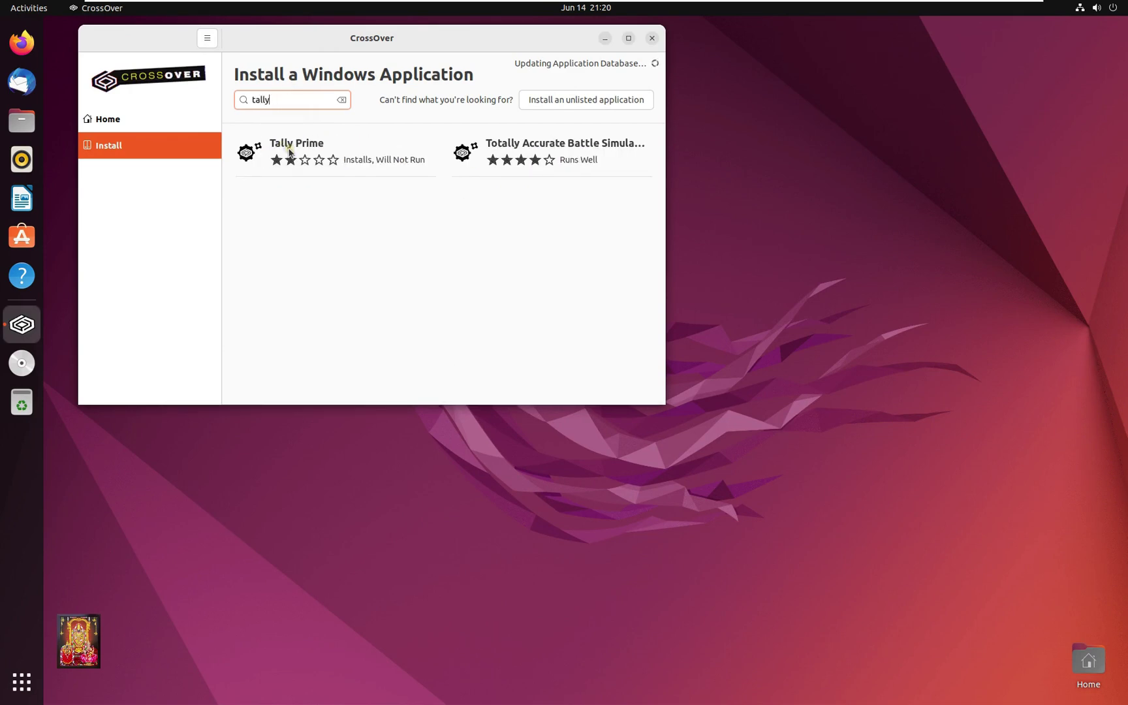
pyautogui.click(289, 149)
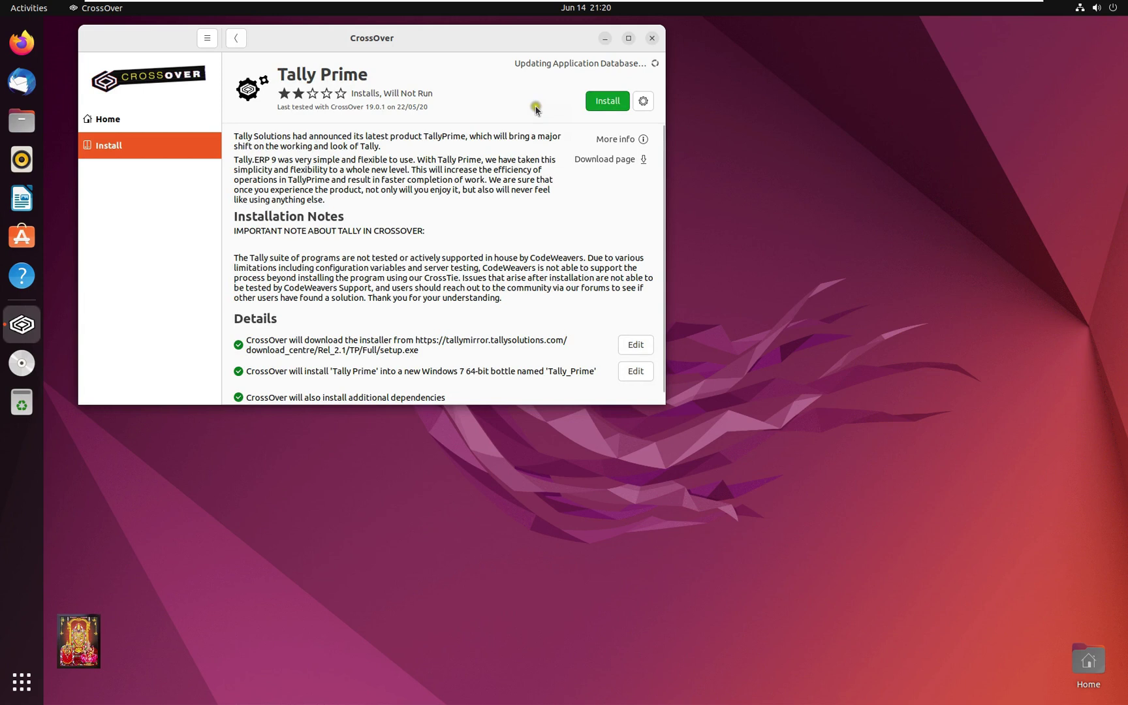
# Start the Tally Prime install, approve the required Linux packages with the password, and show Details.
pyautogui.click(593, 104)
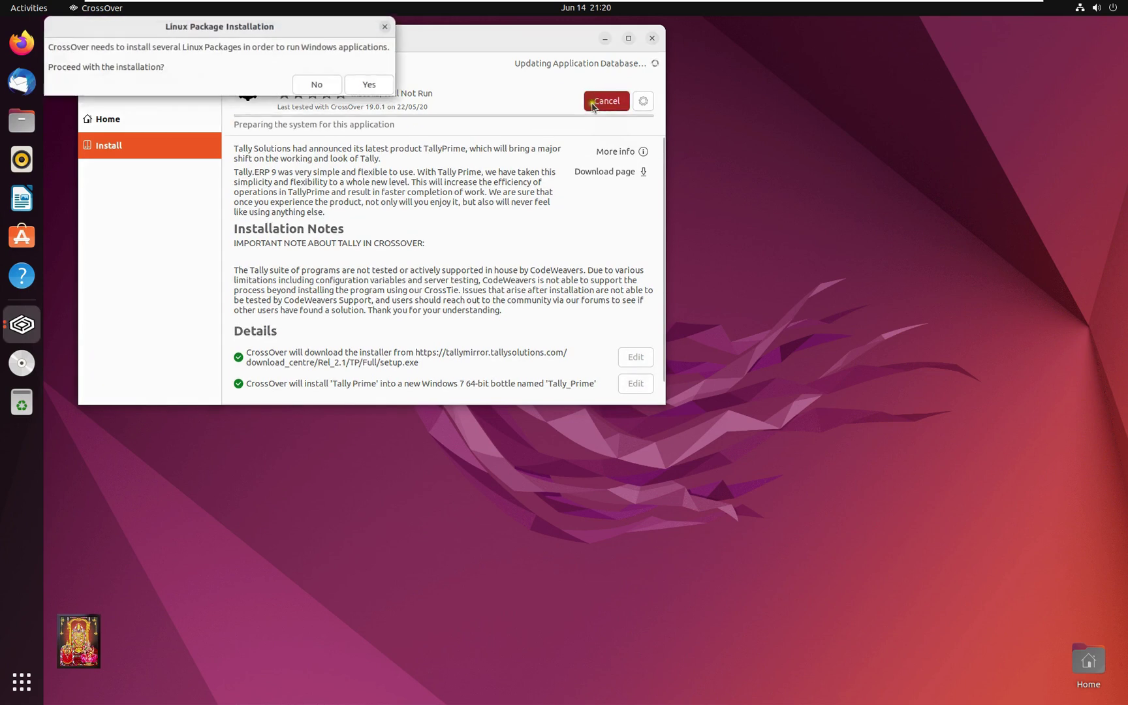
pyautogui.click(367, 84)
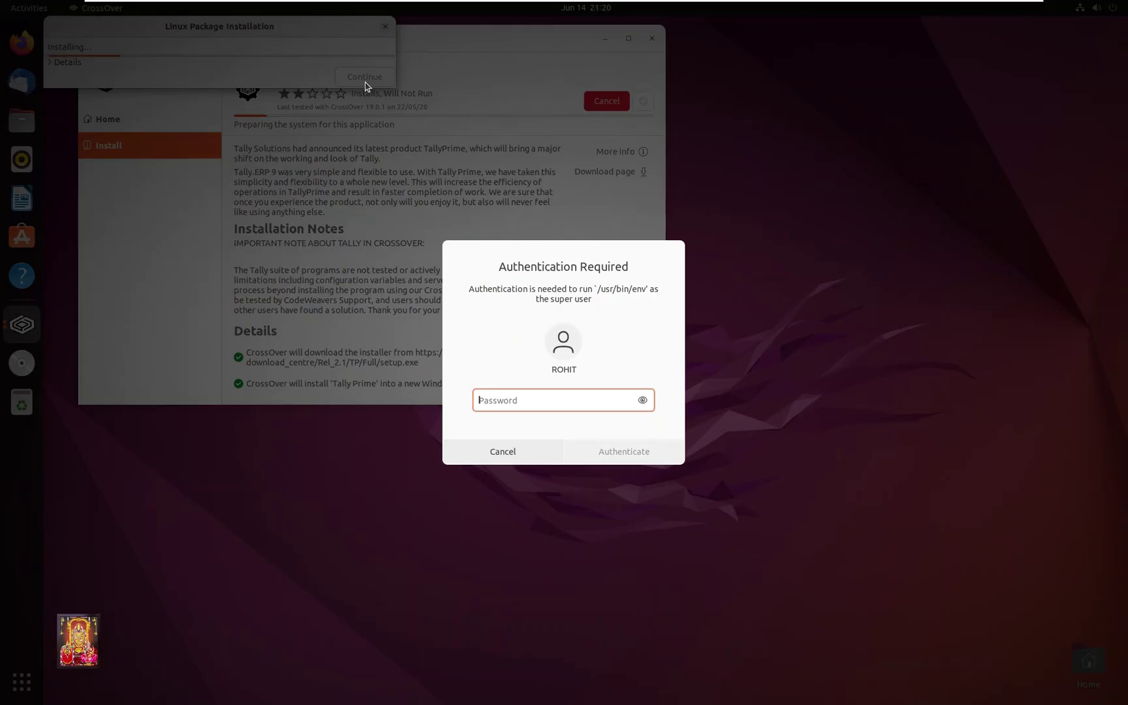
pyautogui.click(522, 395)
pyautogui.write('***')
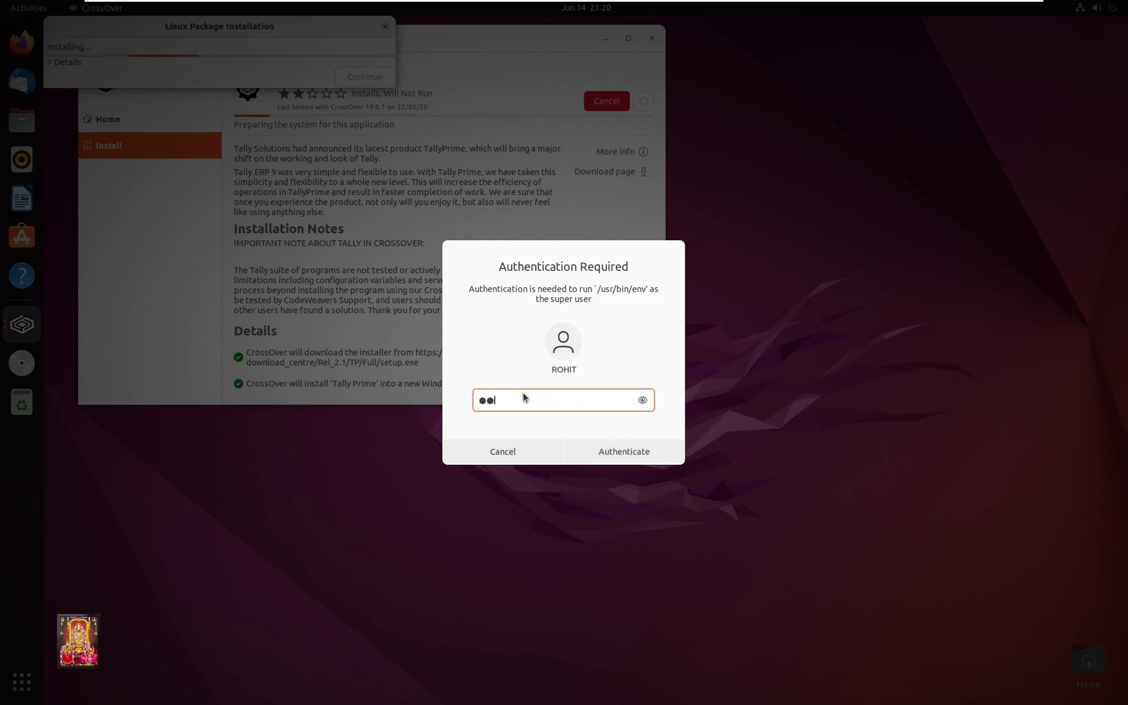
pyautogui.write('**')
pyautogui.click(629, 464)
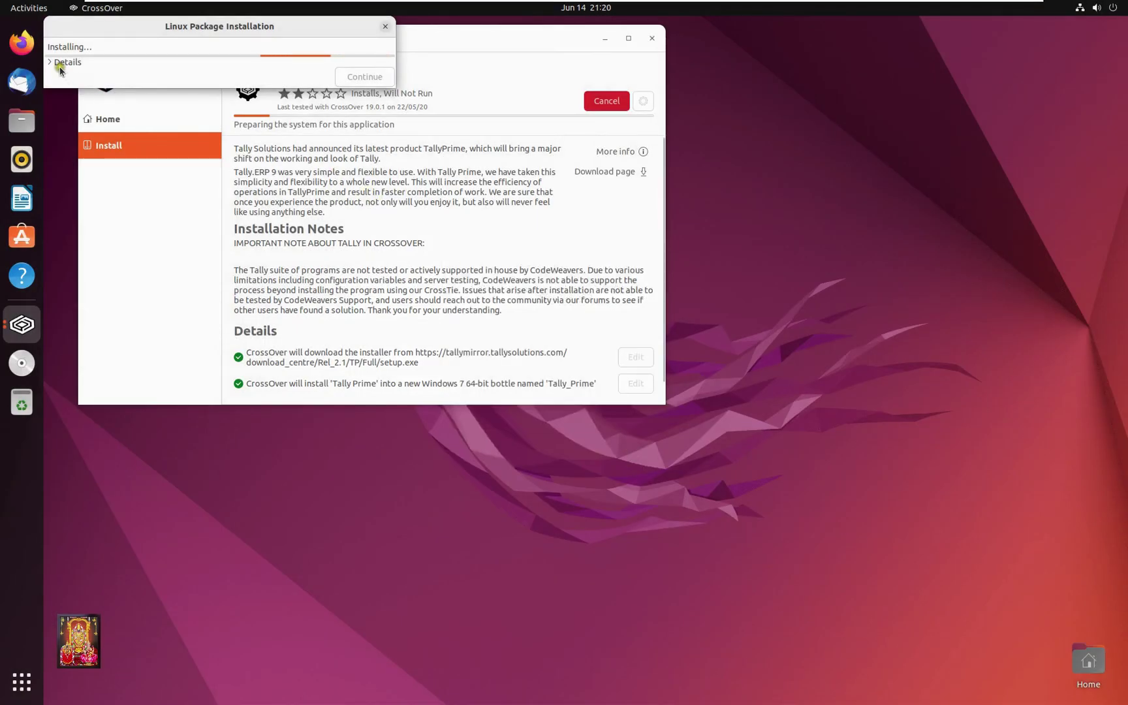
pyautogui.click(51, 61)
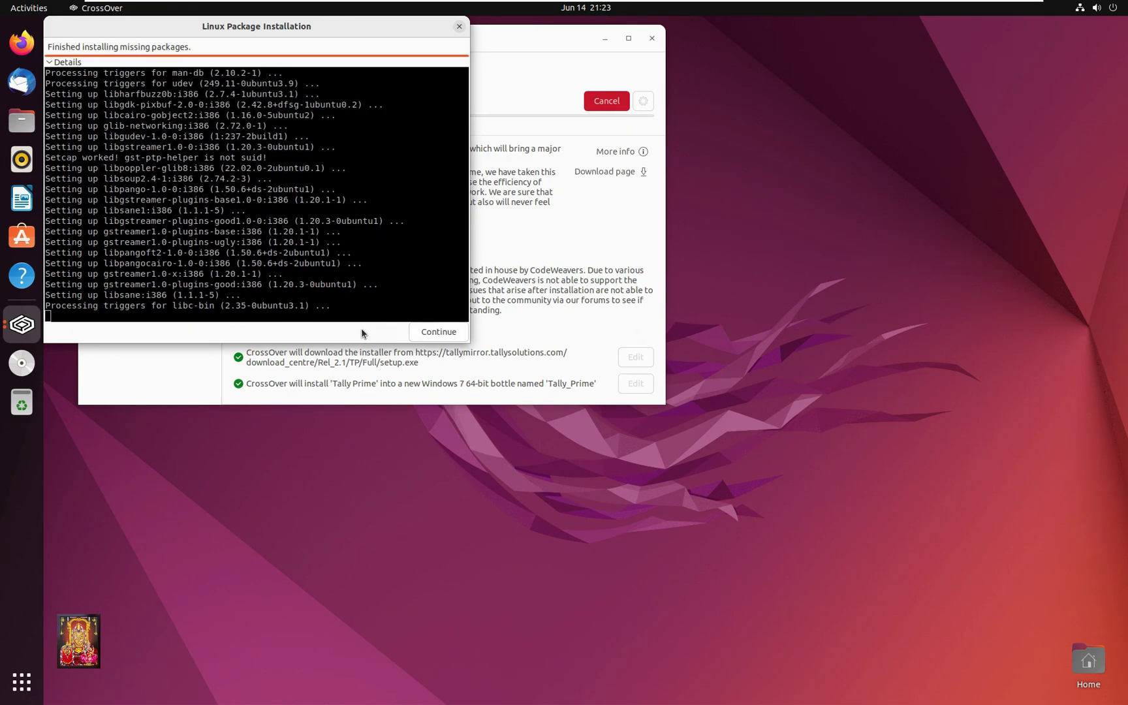
# Continue past the finished package dialog and choose Try Now in the CrossOver Demo prompt.
pyautogui.click(438, 332)
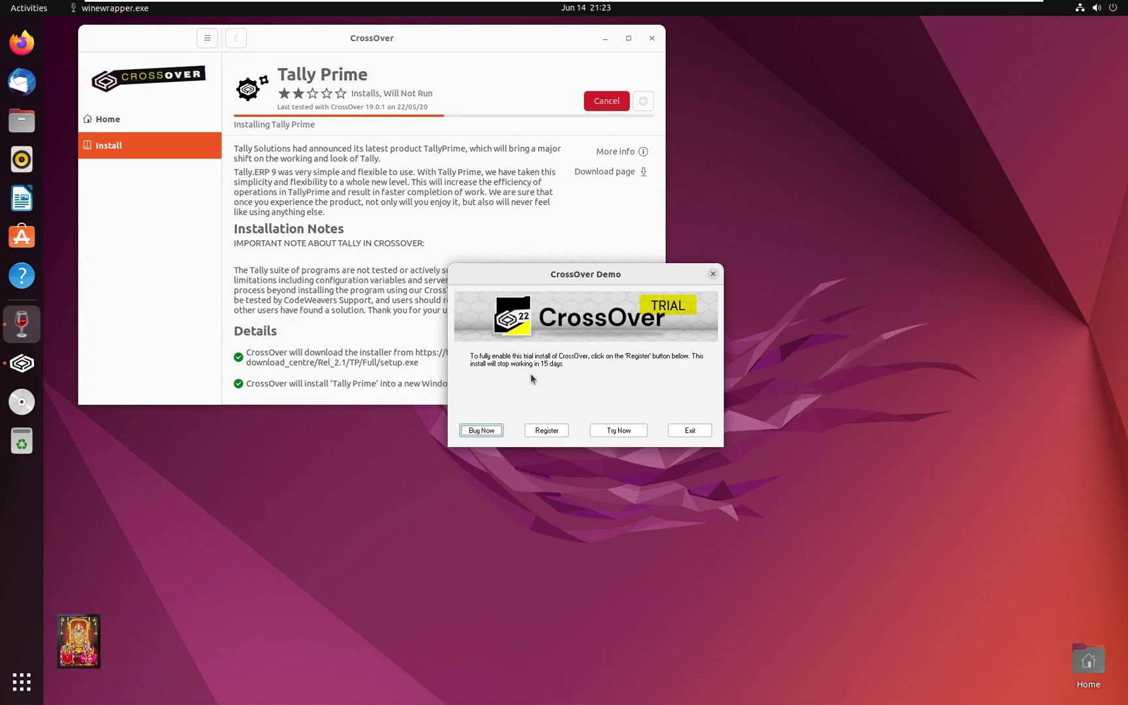
pyautogui.click(621, 432)
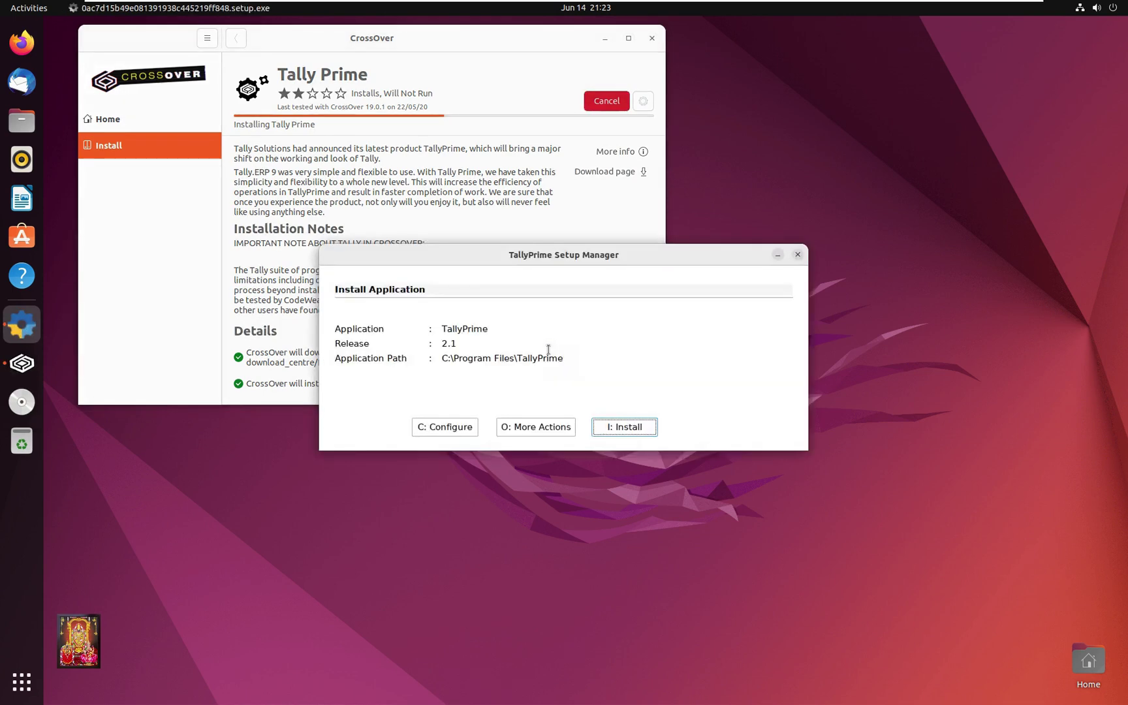
# Install TallyPrime release 2.1, dismiss the file-type error, and start TallyPrime.
pyautogui.click(630, 428)
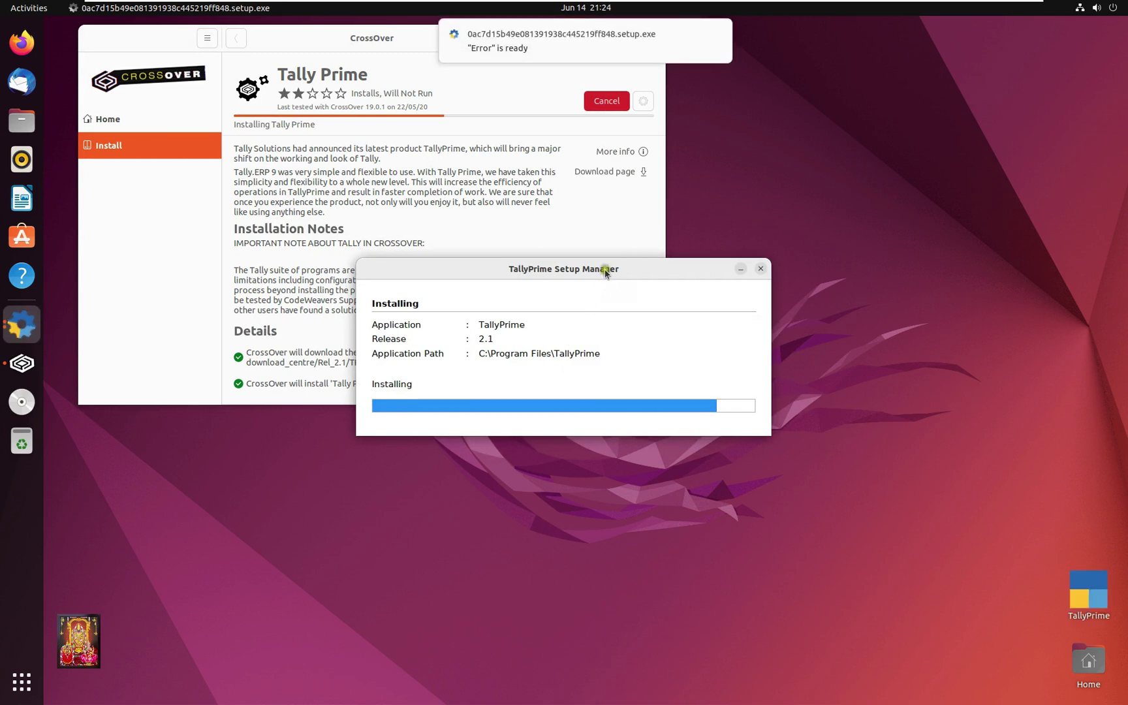
pyautogui.moveTo(608, 270); pyautogui.dragTo(530, 196)
pyautogui.click(610, 373)
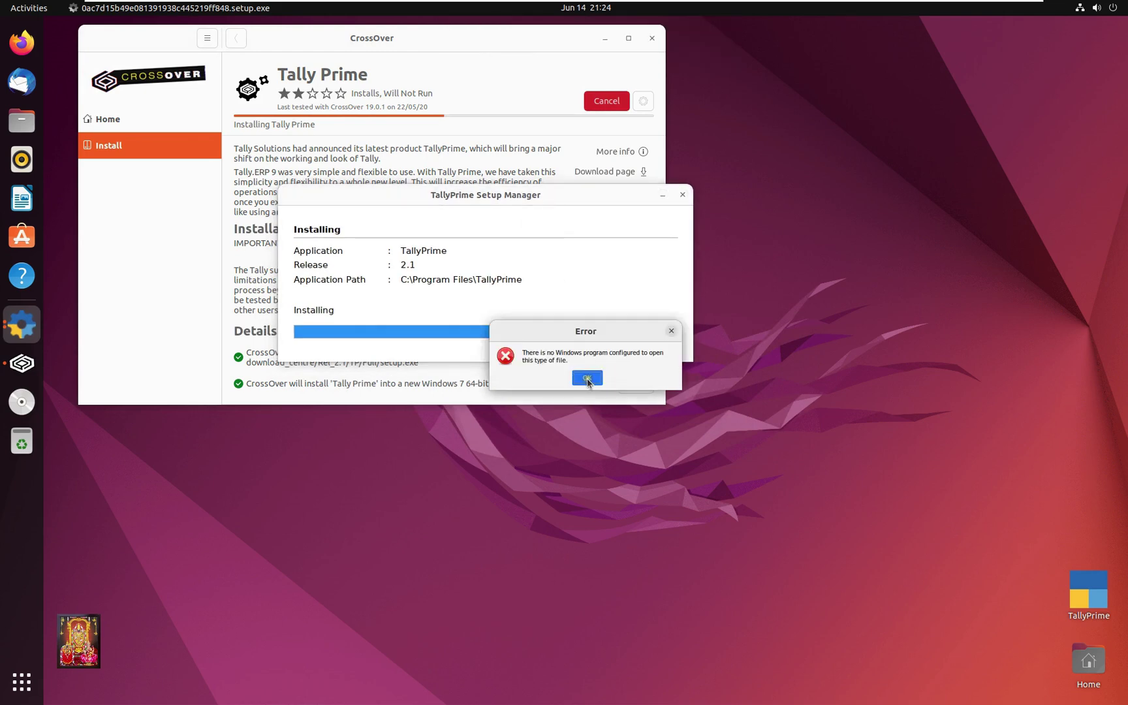
pyautogui.click(588, 379)
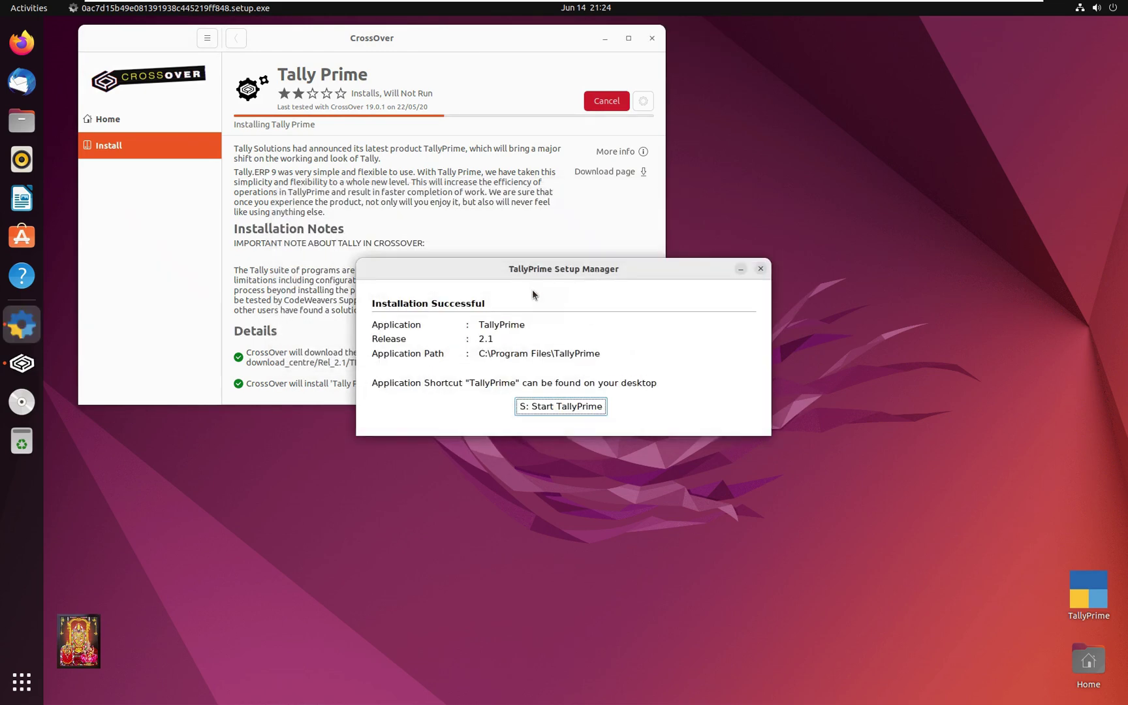
pyautogui.click(555, 406)
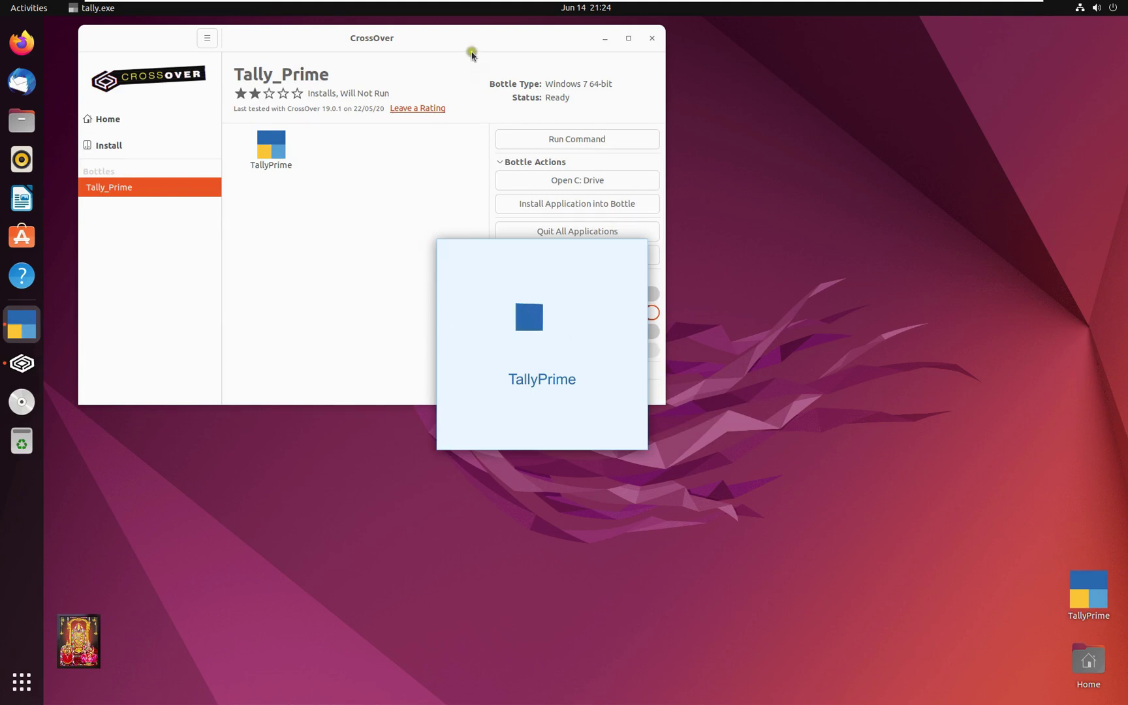
# Close CrossOver, accept startup defaults, pick the free Educational trial, then quit TallyPrime.
pyautogui.click(651, 38)
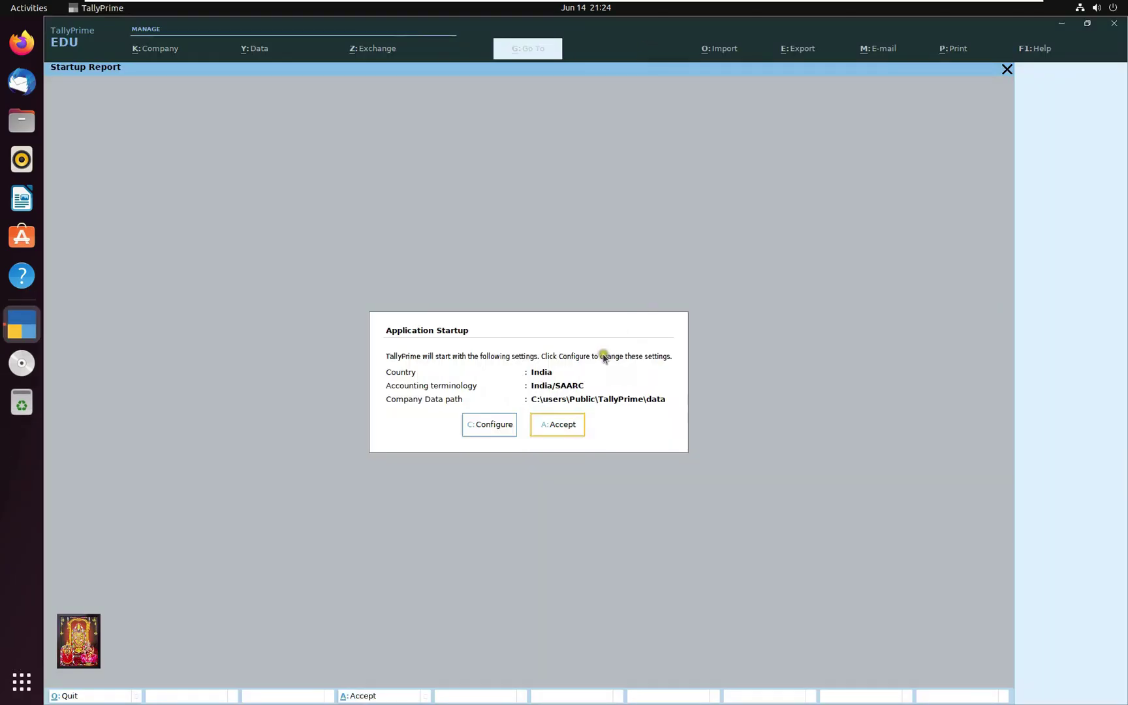
pyautogui.click(568, 431)
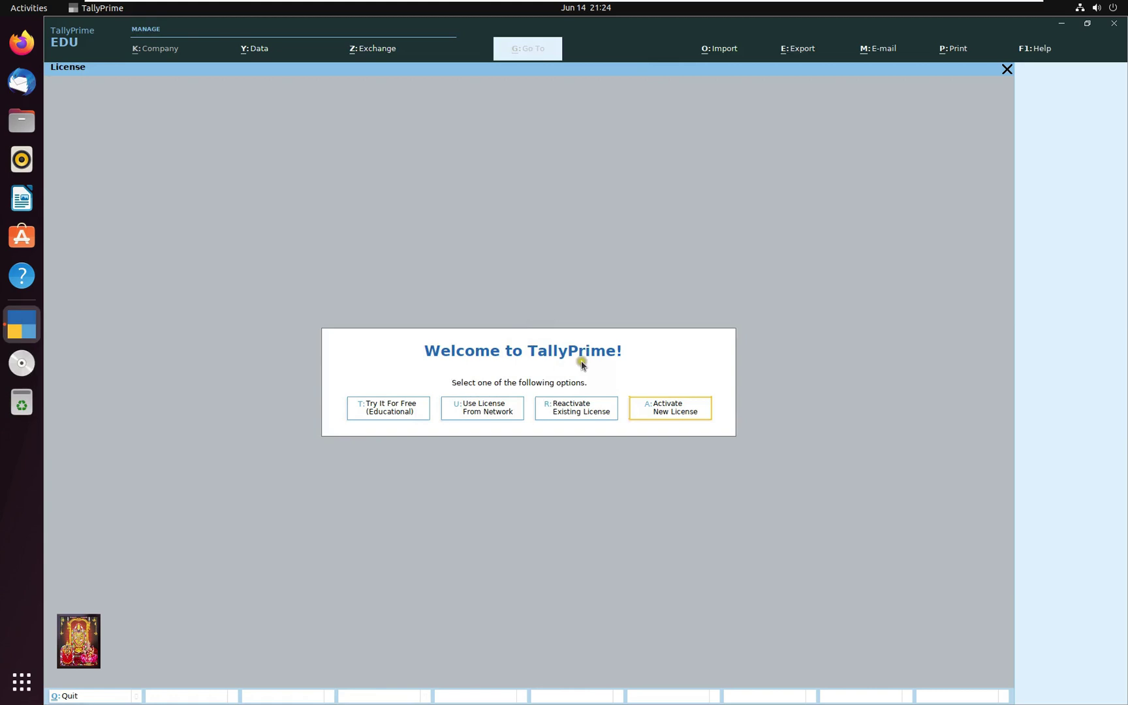
pyautogui.click(386, 414)
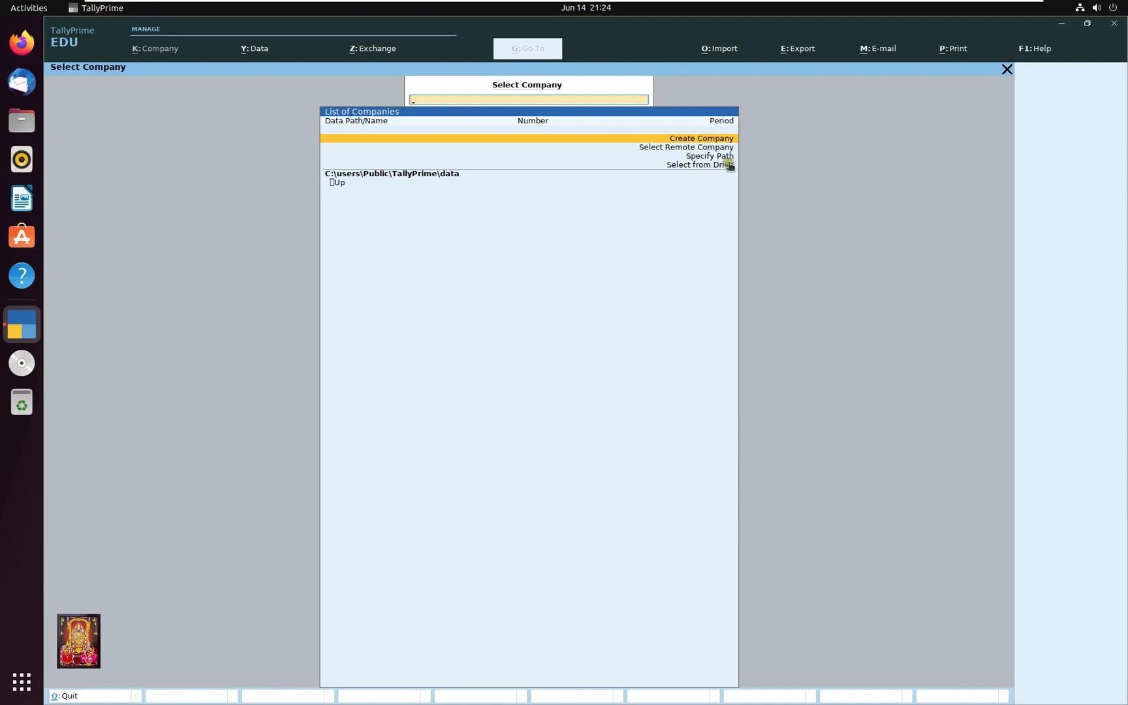
pyautogui.press('Escape')
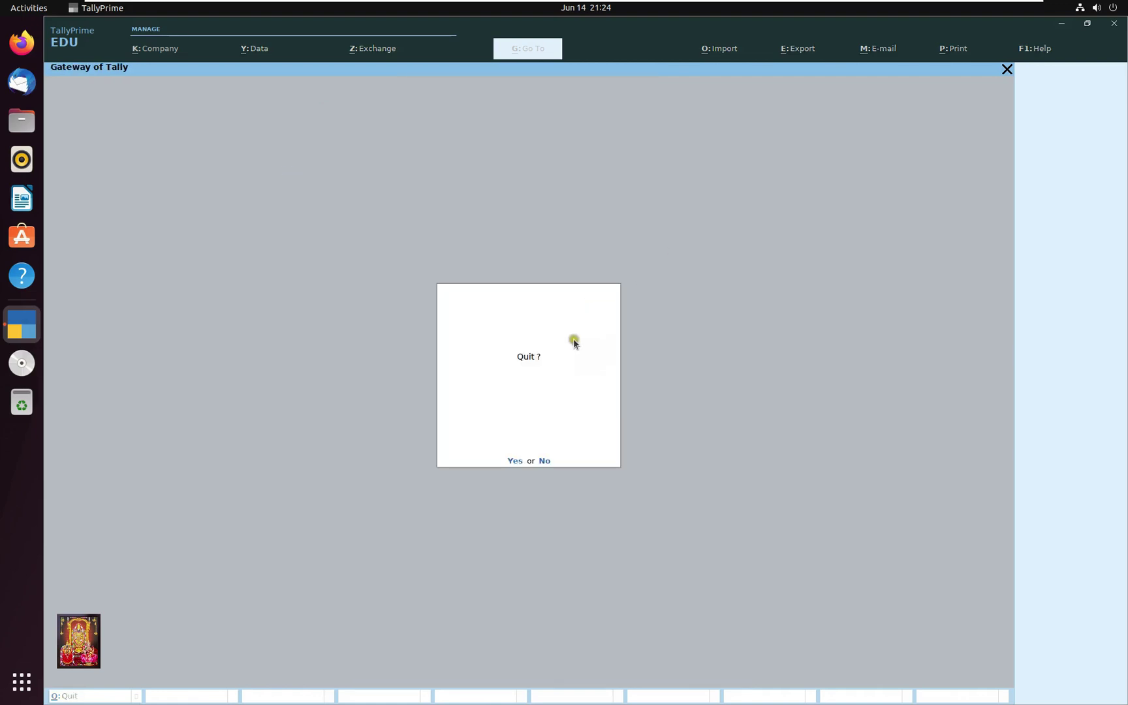
pyautogui.click(512, 462)
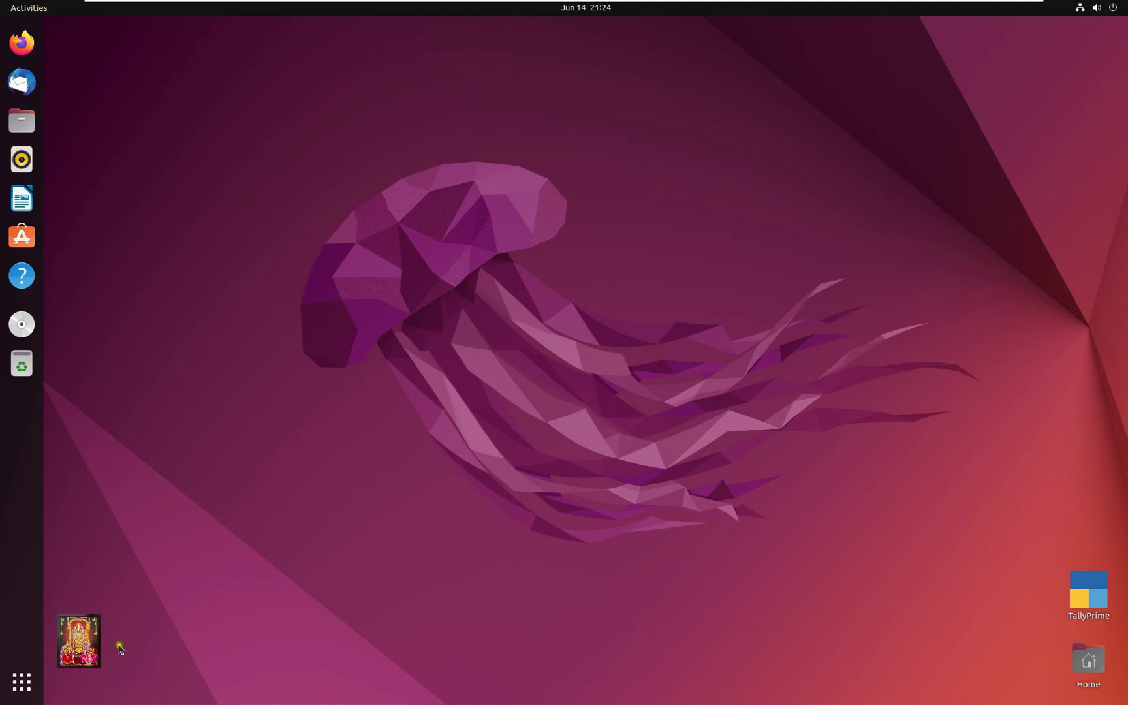
# Relaunch TallyPrime from the applications list and continue in Educational Mode to the company list.
pyautogui.click(21, 687)
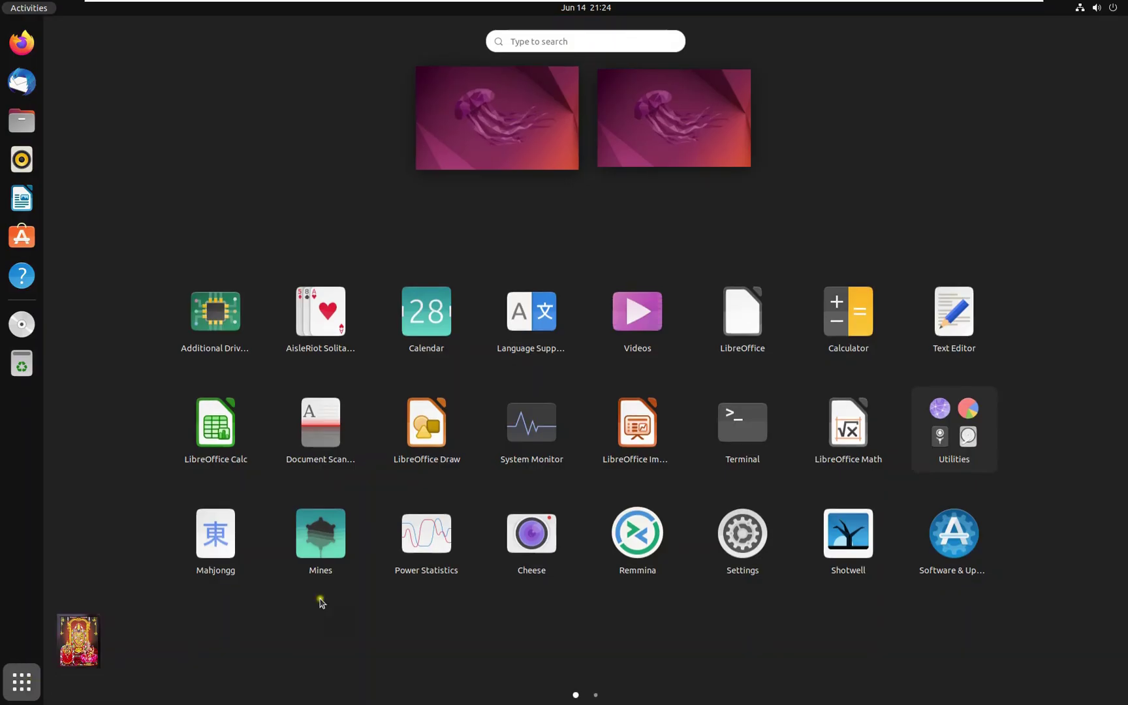
pyautogui.click(596, 697)
pyautogui.click(961, 327)
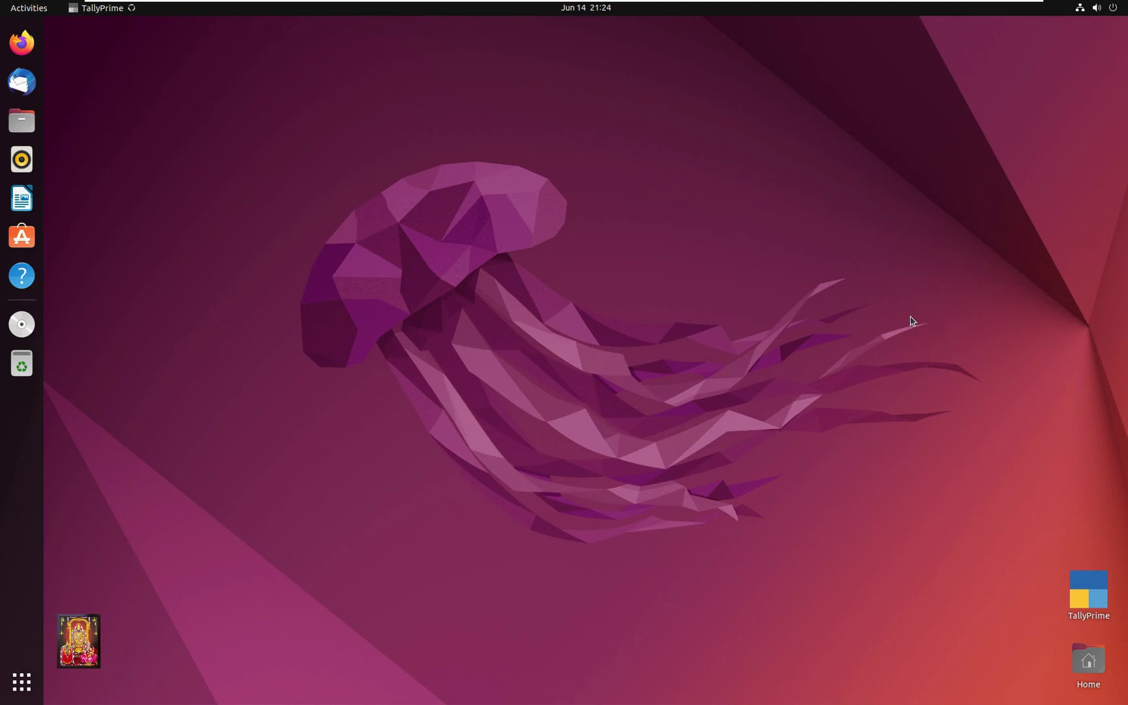
pyautogui.click(686, 162)
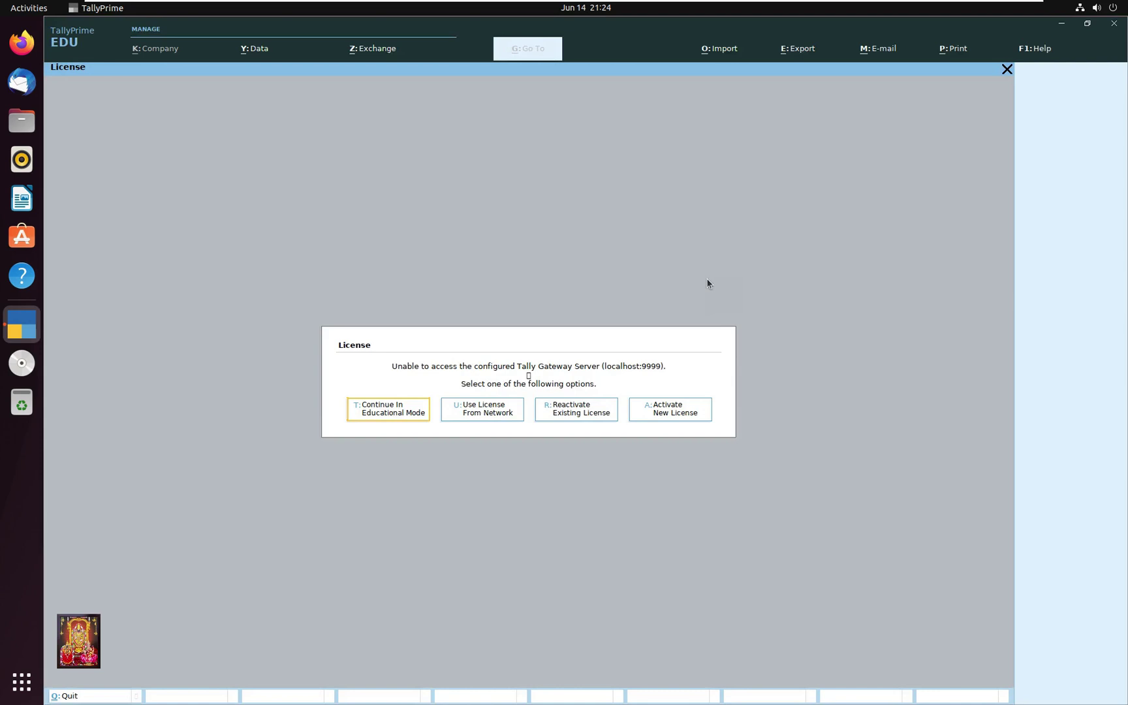
pyautogui.click(406, 408)
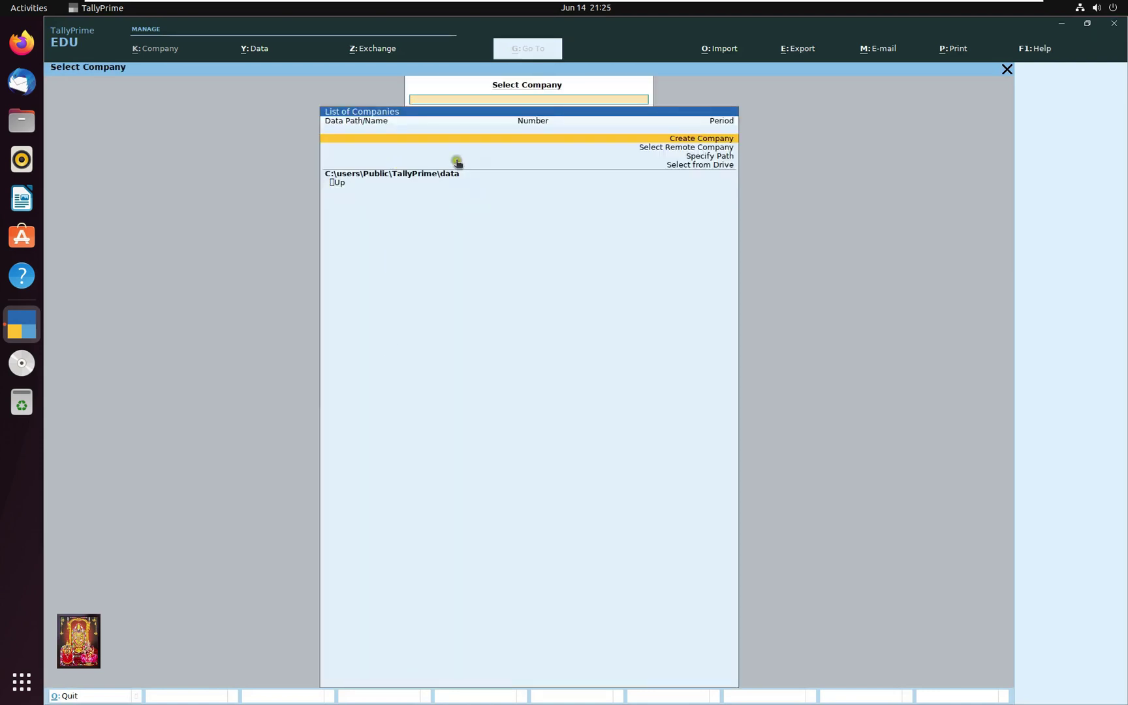